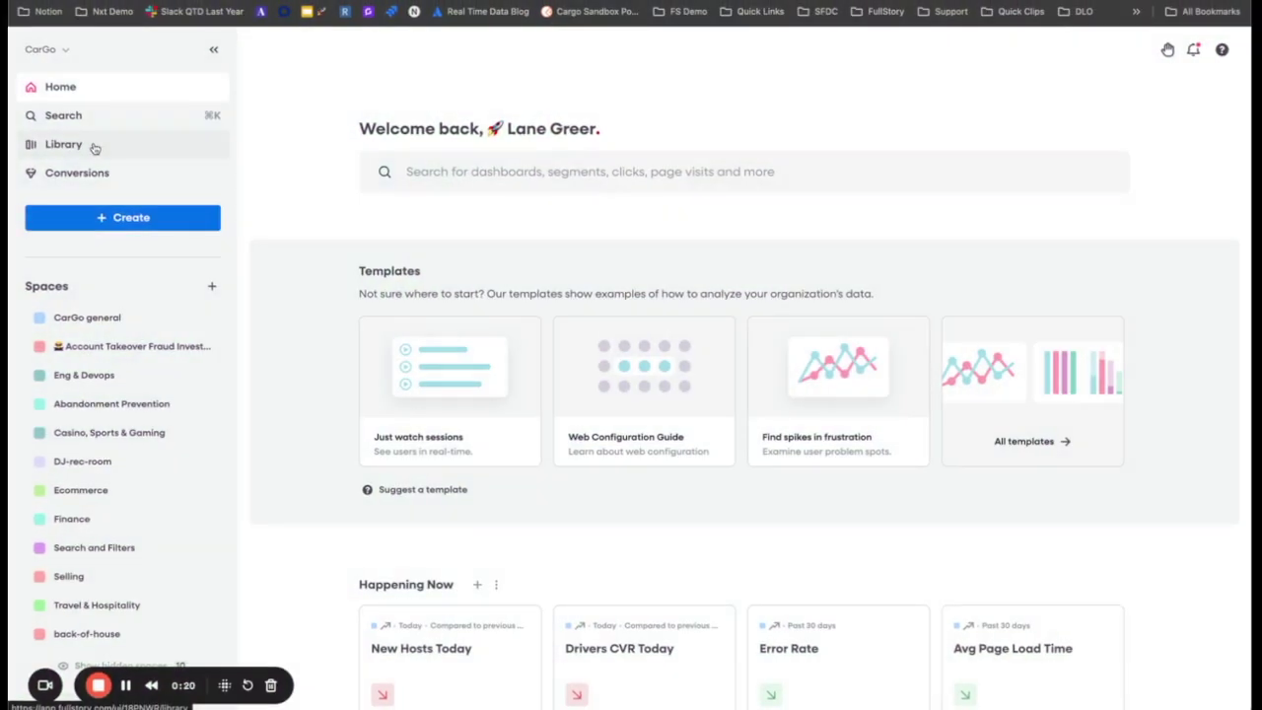
# Step: Create a new heatmap
pyautogui.click(210, 227)
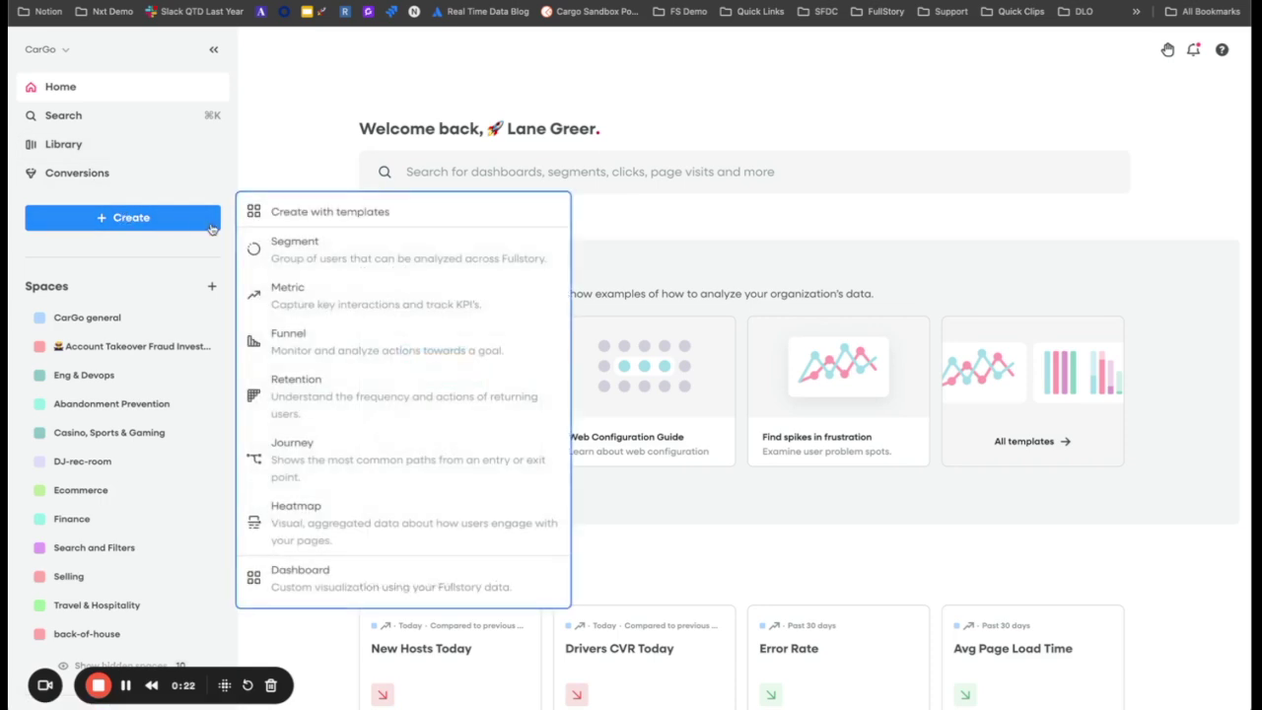
pyautogui.click(358, 509)
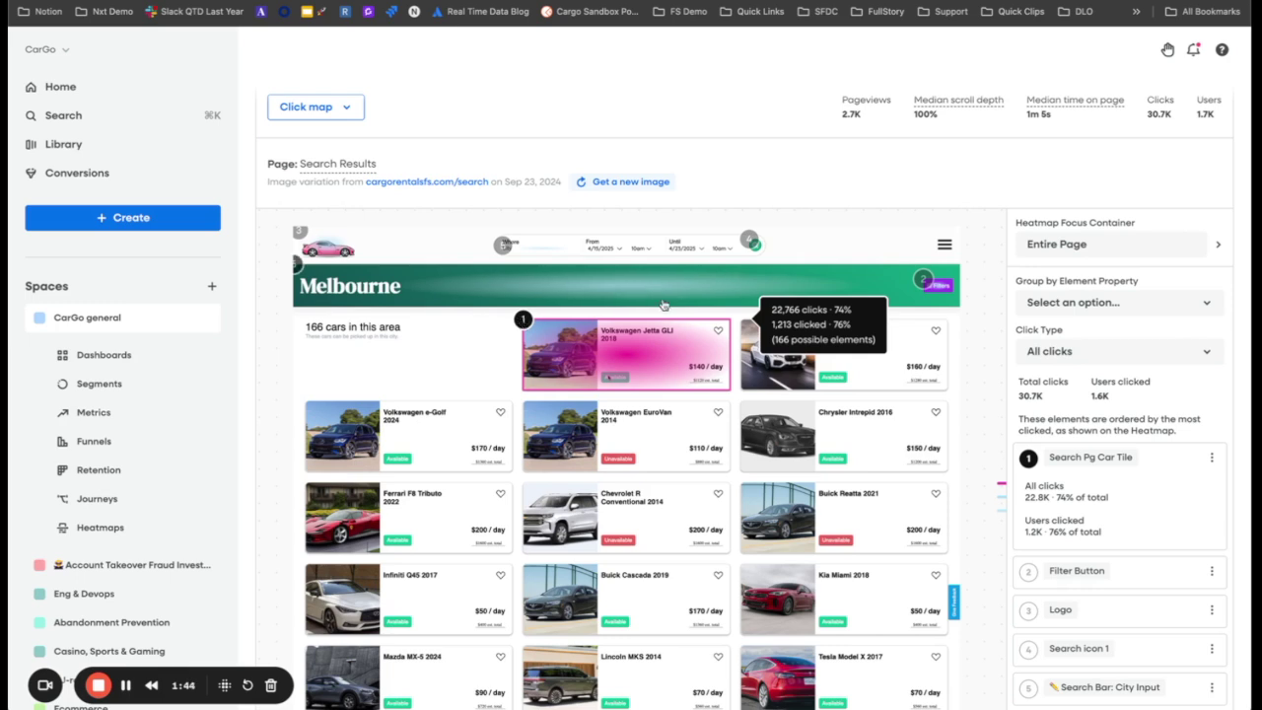
# Step: Set the heatmap's focus container to the named element Search Pg Car Tile
pyautogui.click(1096, 250)
pyautogui.click(1066, 338)
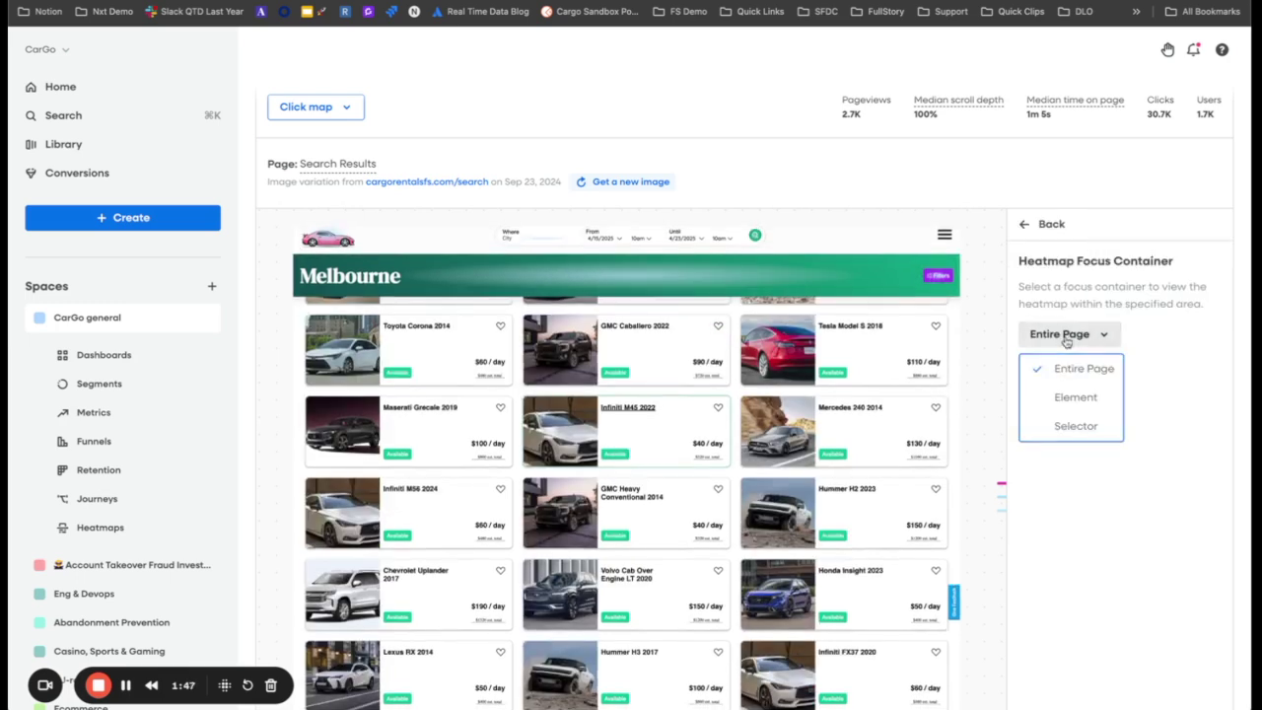
pyautogui.click(1092, 405)
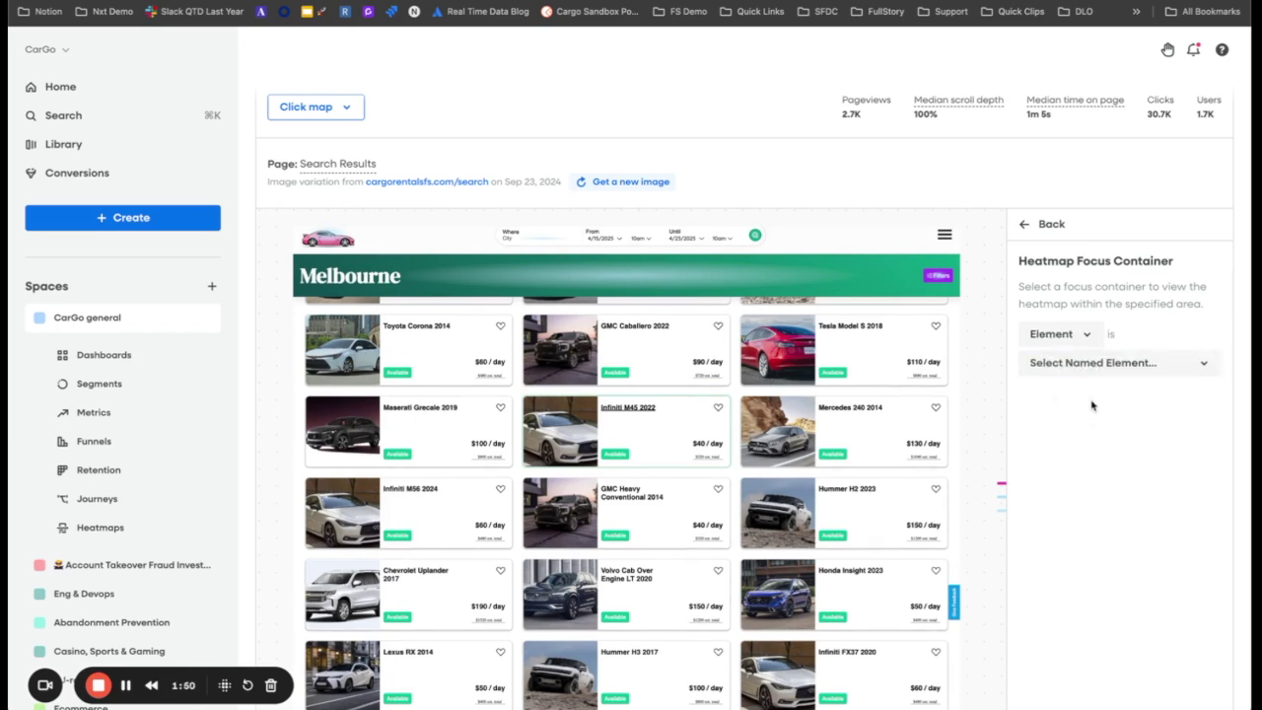
pyautogui.click(1114, 367)
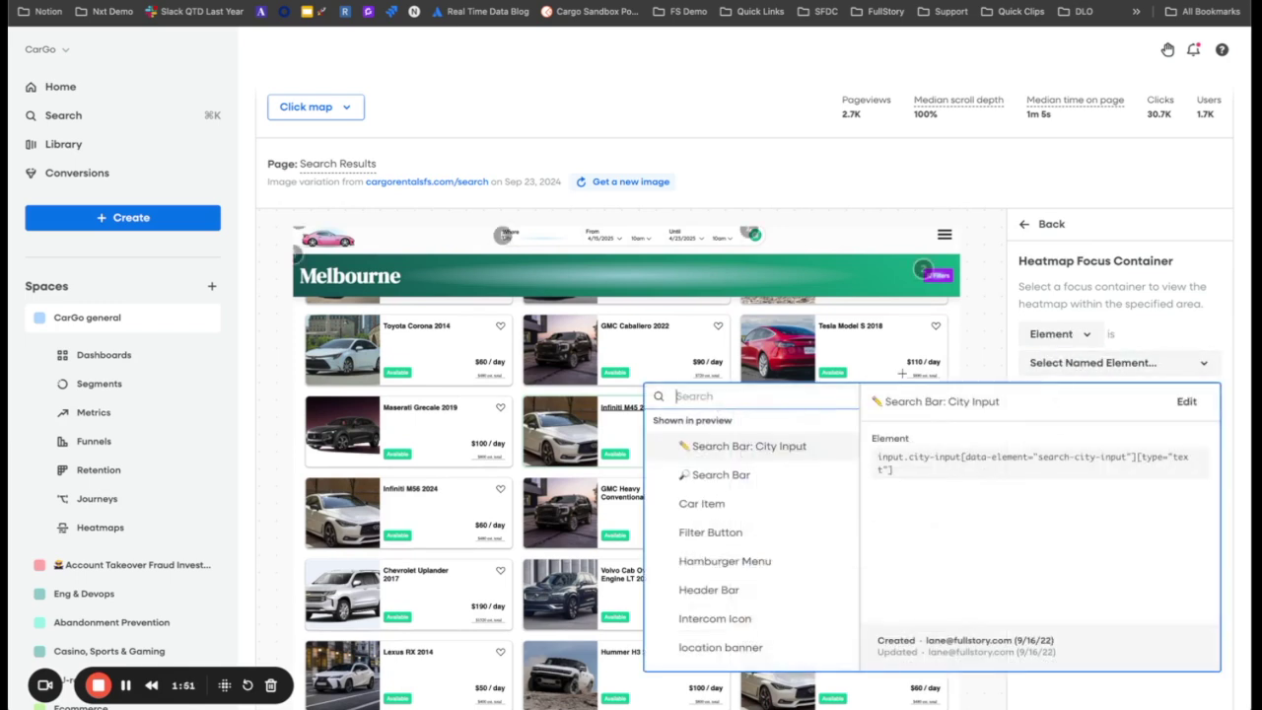
pyautogui.write('seasr')
pyautogui.press('Return')
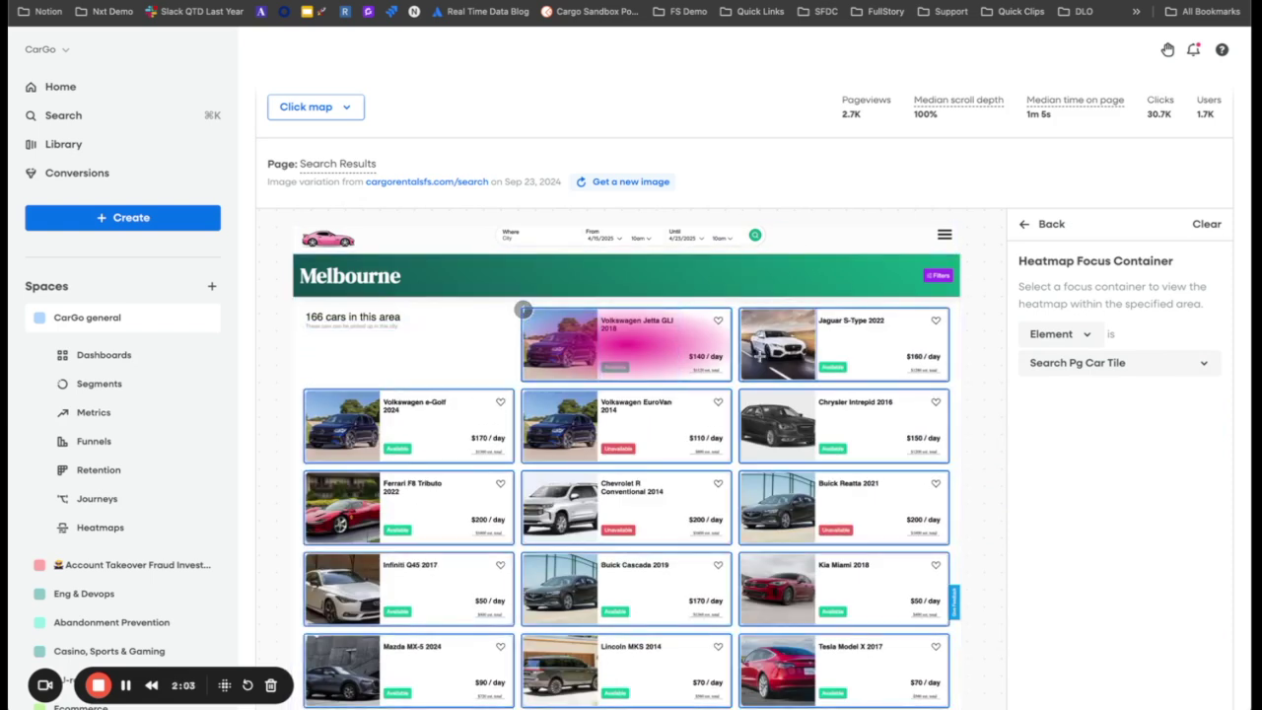
pyautogui.click(1120, 365)
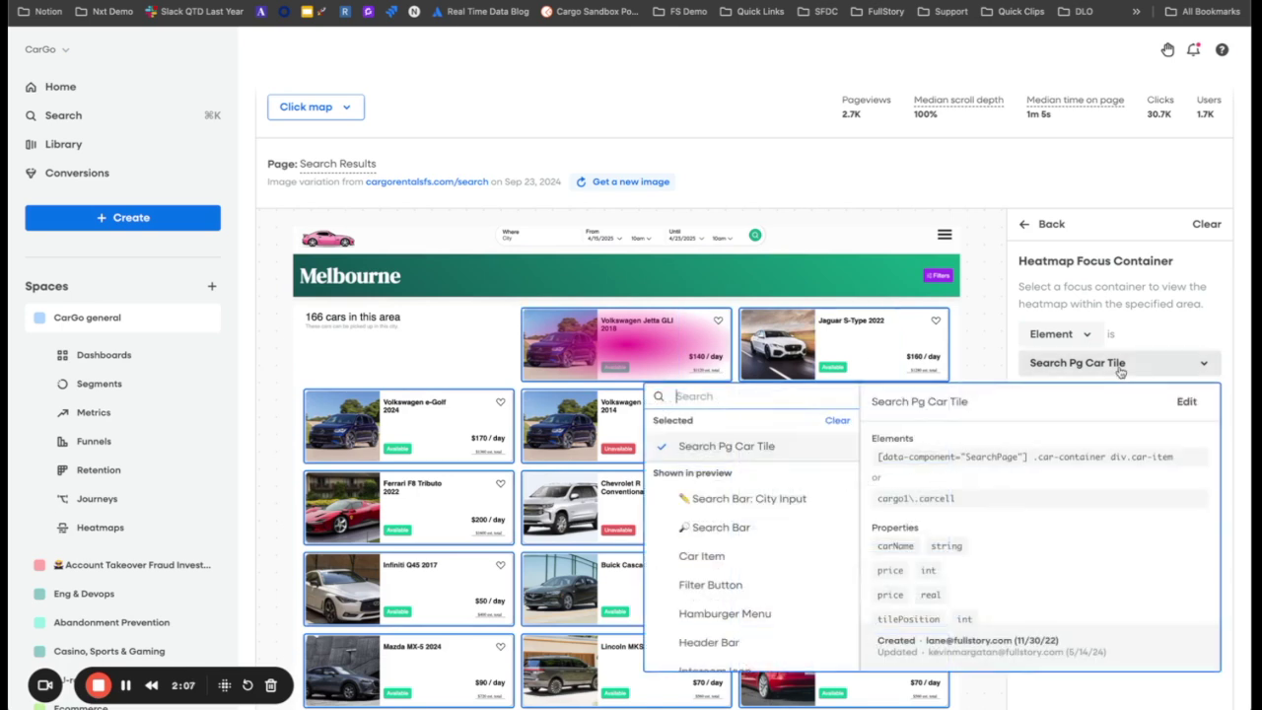
pyautogui.click(1165, 353)
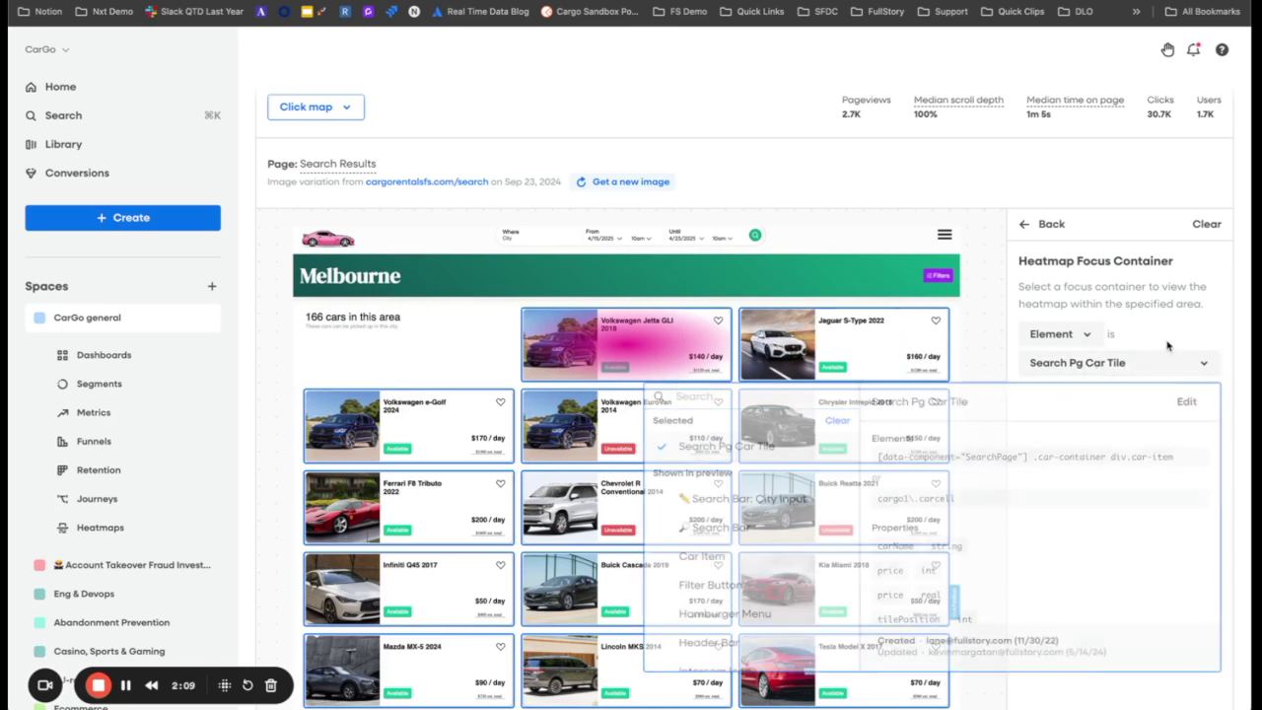
pyautogui.click(1038, 227)
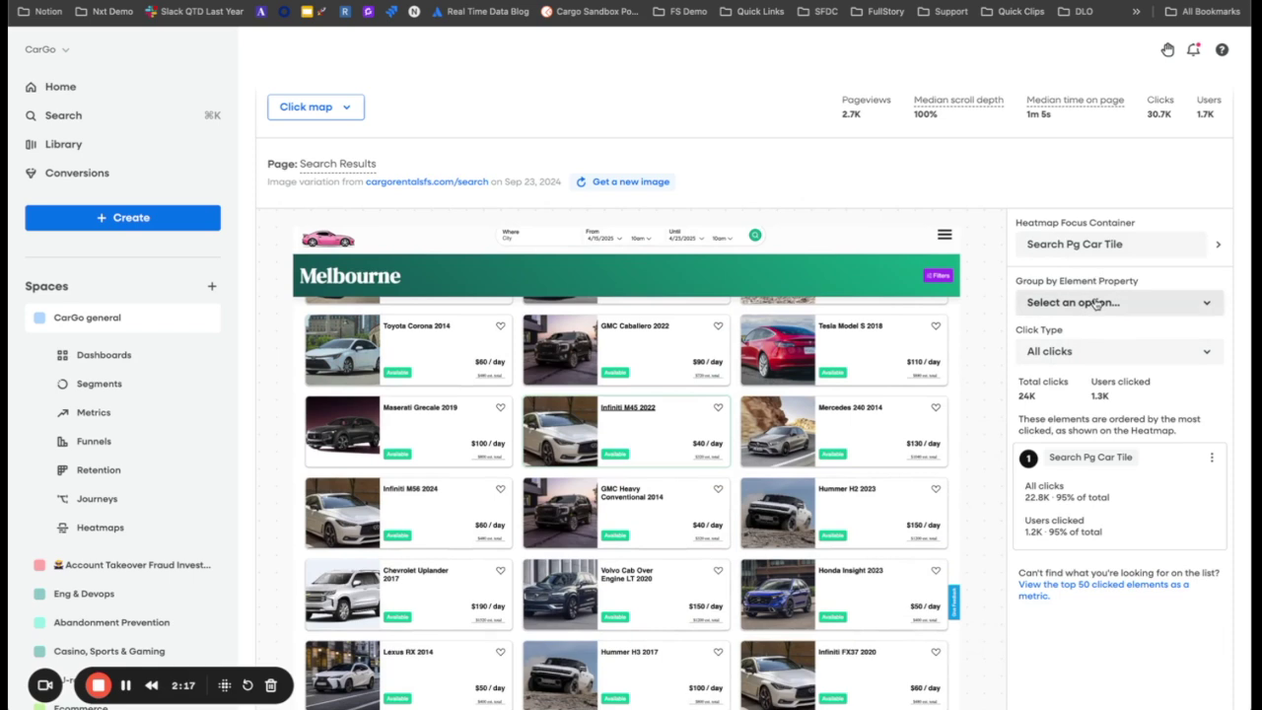
# Step: Group the car tile clicks in the heatmap by the tilePosition (int) element property
pyautogui.click(1096, 303)
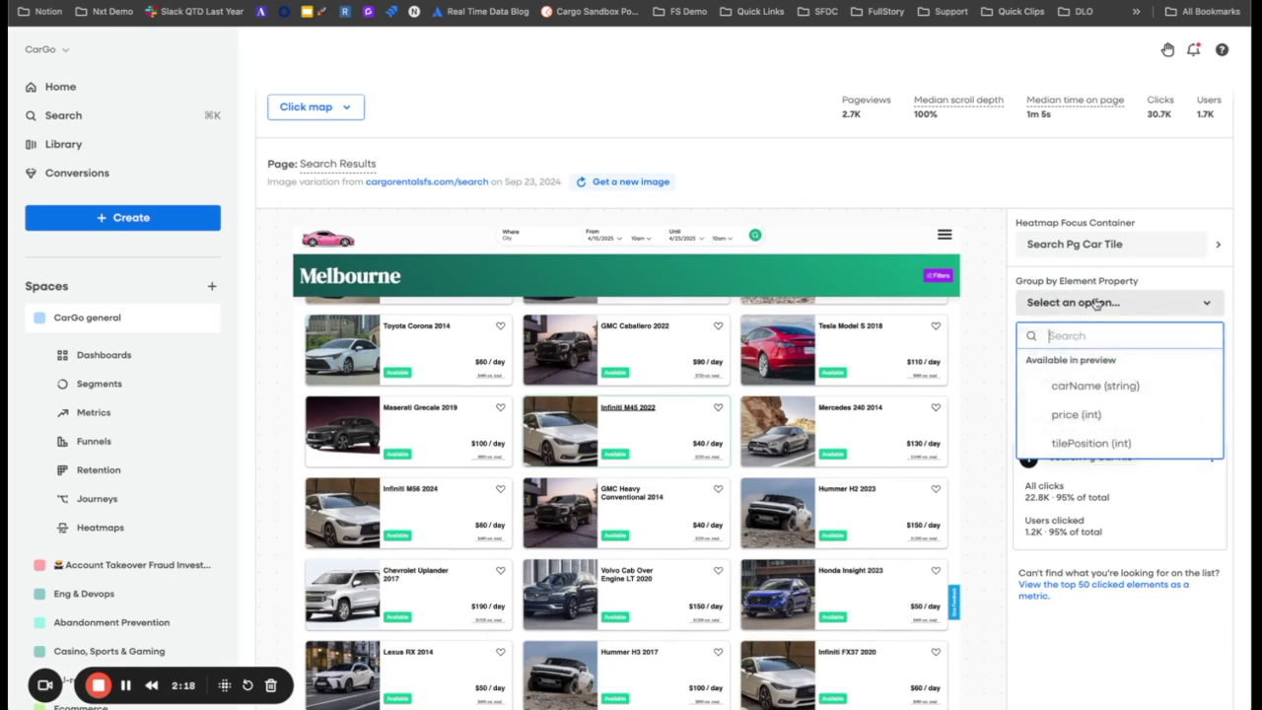
pyautogui.click(1077, 443)
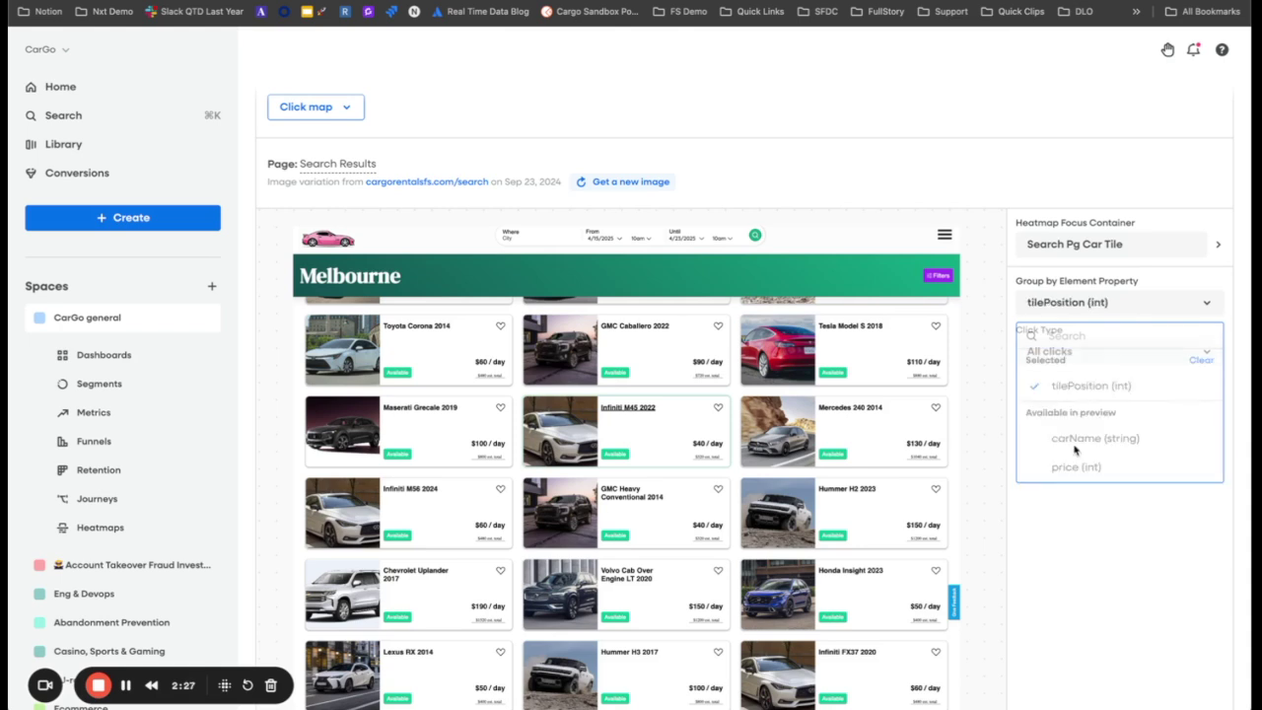
pyautogui.scroll(4, 690, 424)
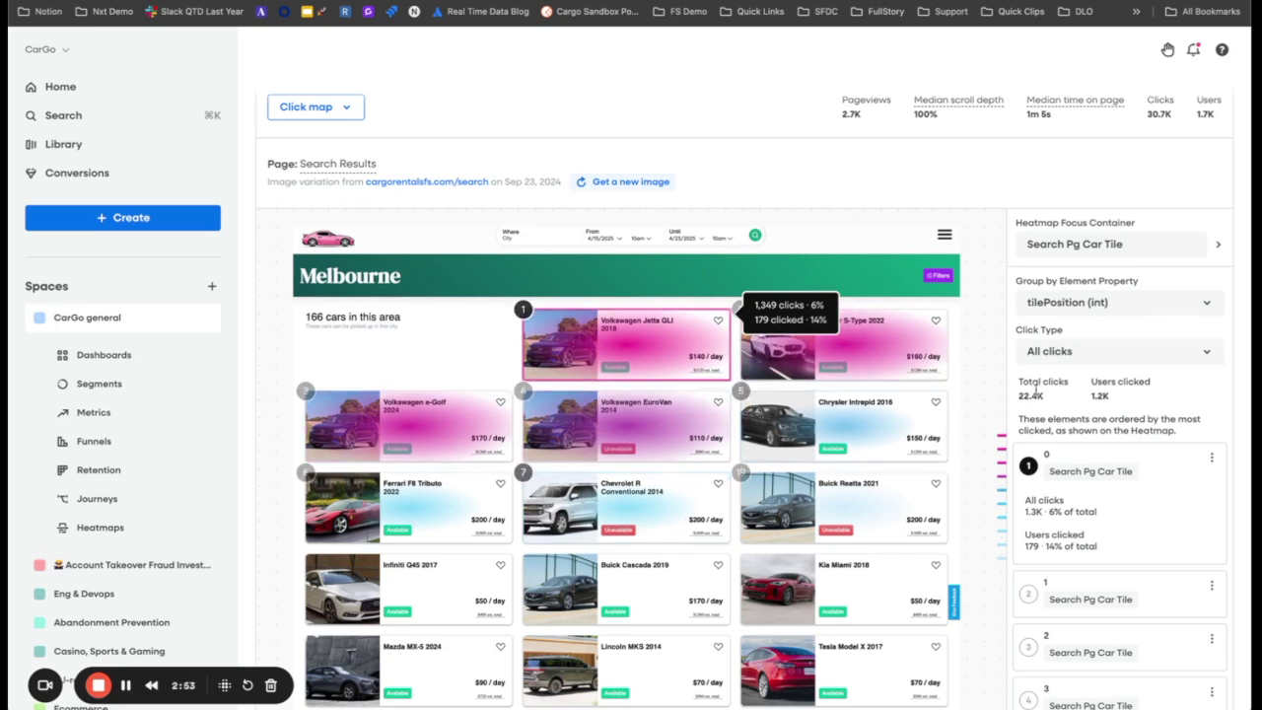
# Step: Group the car tile clicks by the price (int) property and review the elements ranked by price value
pyautogui.click(1078, 306)
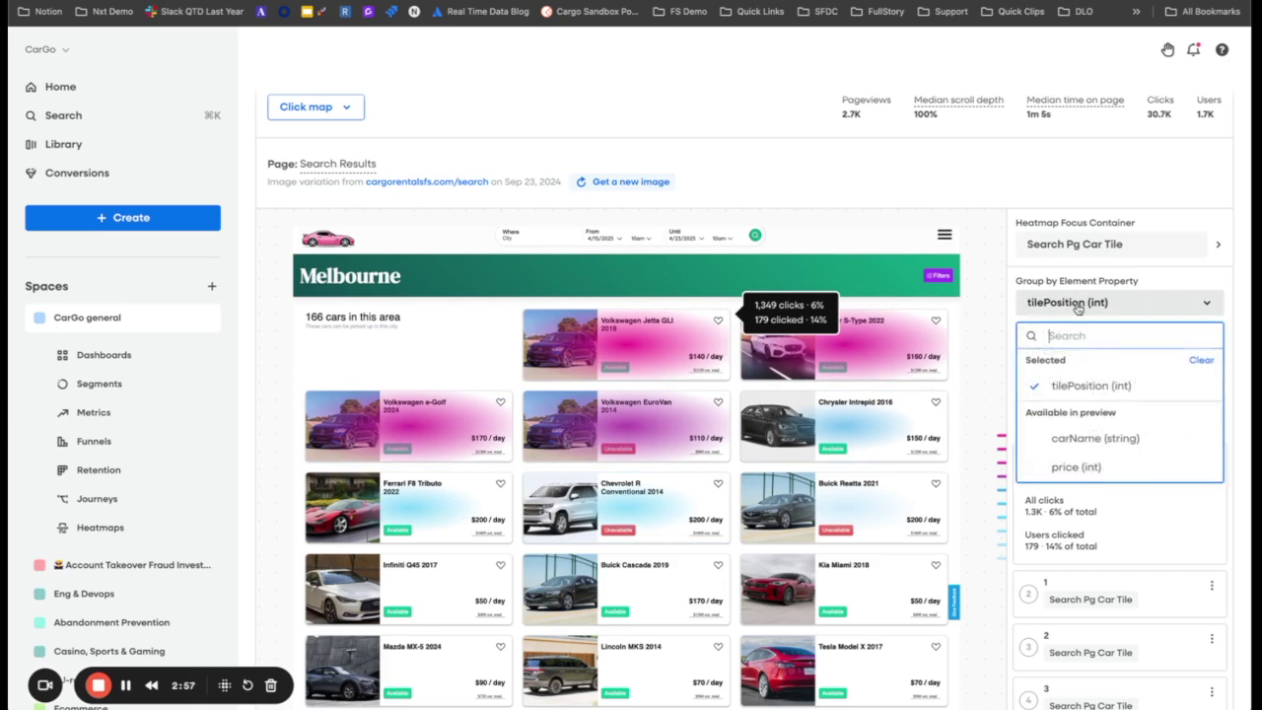
pyautogui.click(1074, 470)
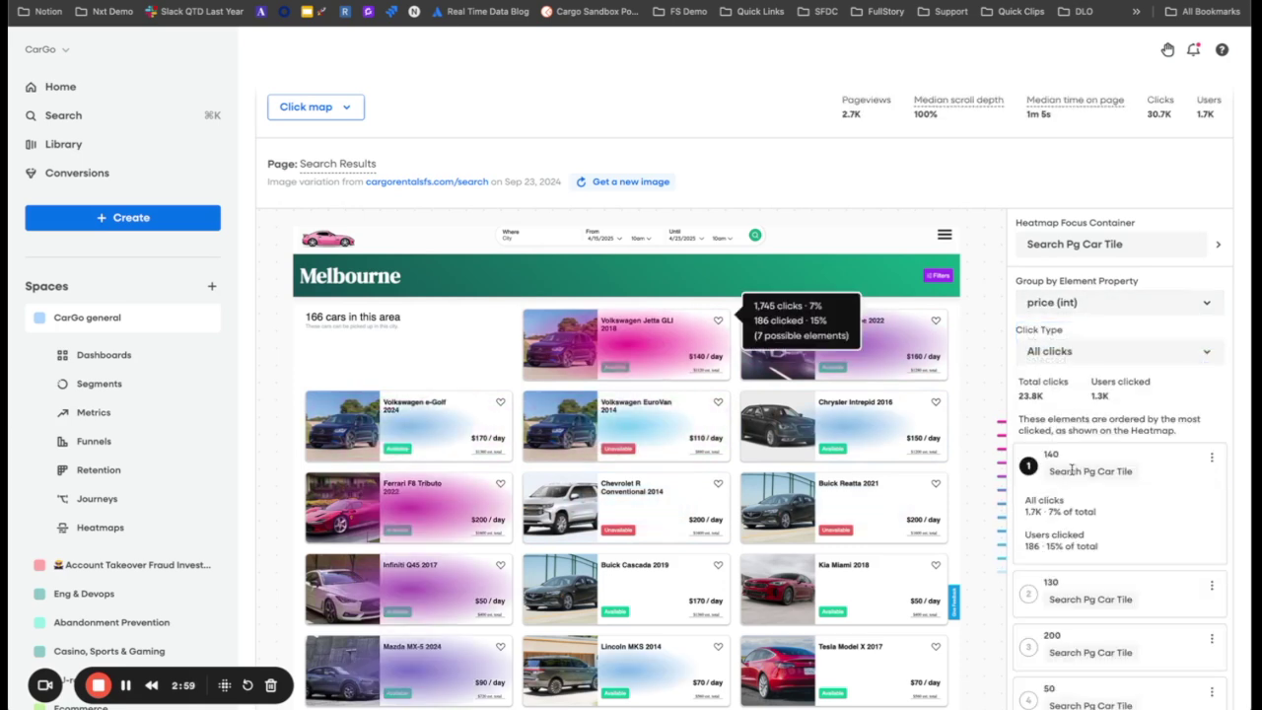
pyautogui.scroll(-2, 654, 445)
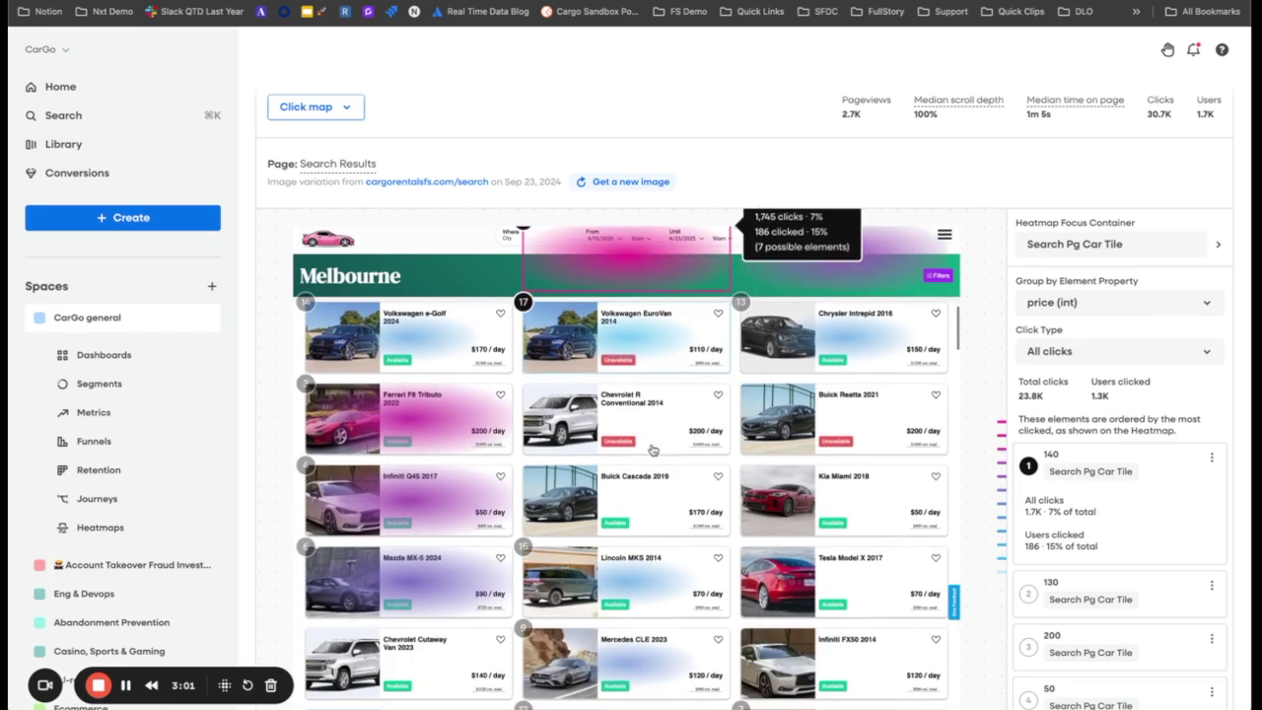
pyautogui.scroll(2, 652, 450)
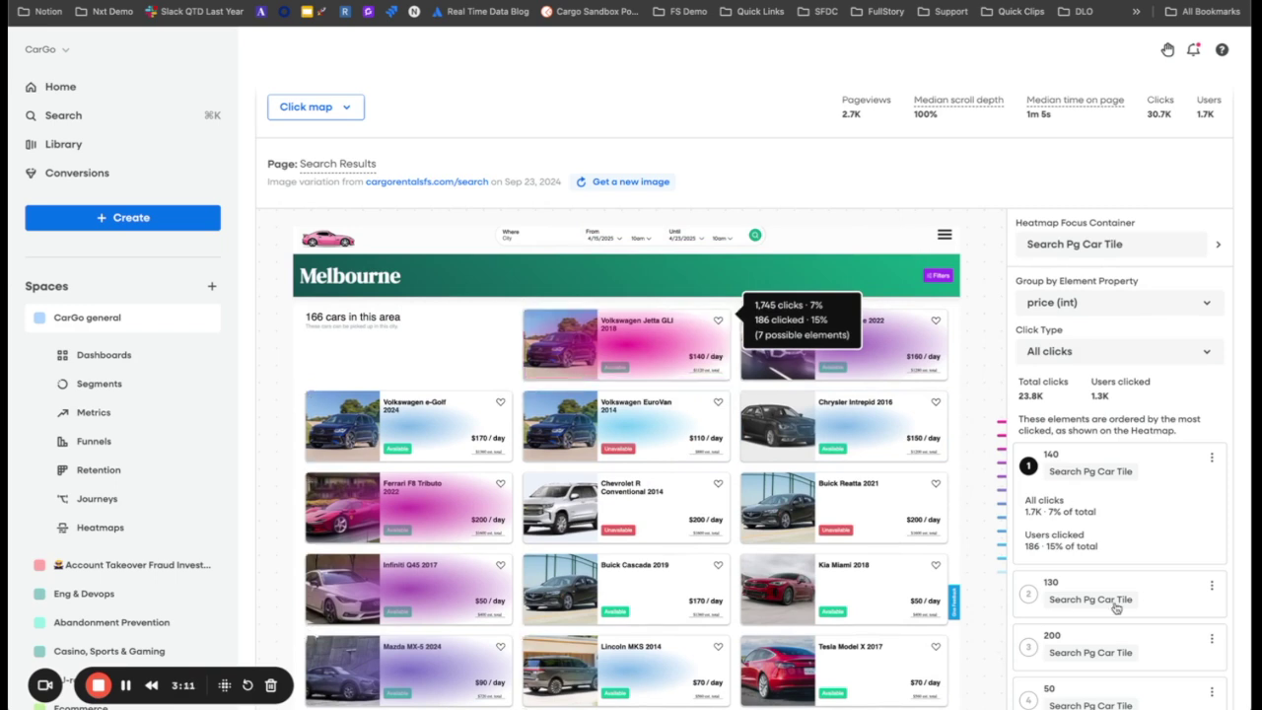
pyautogui.scroll(-3, 1118, 581)
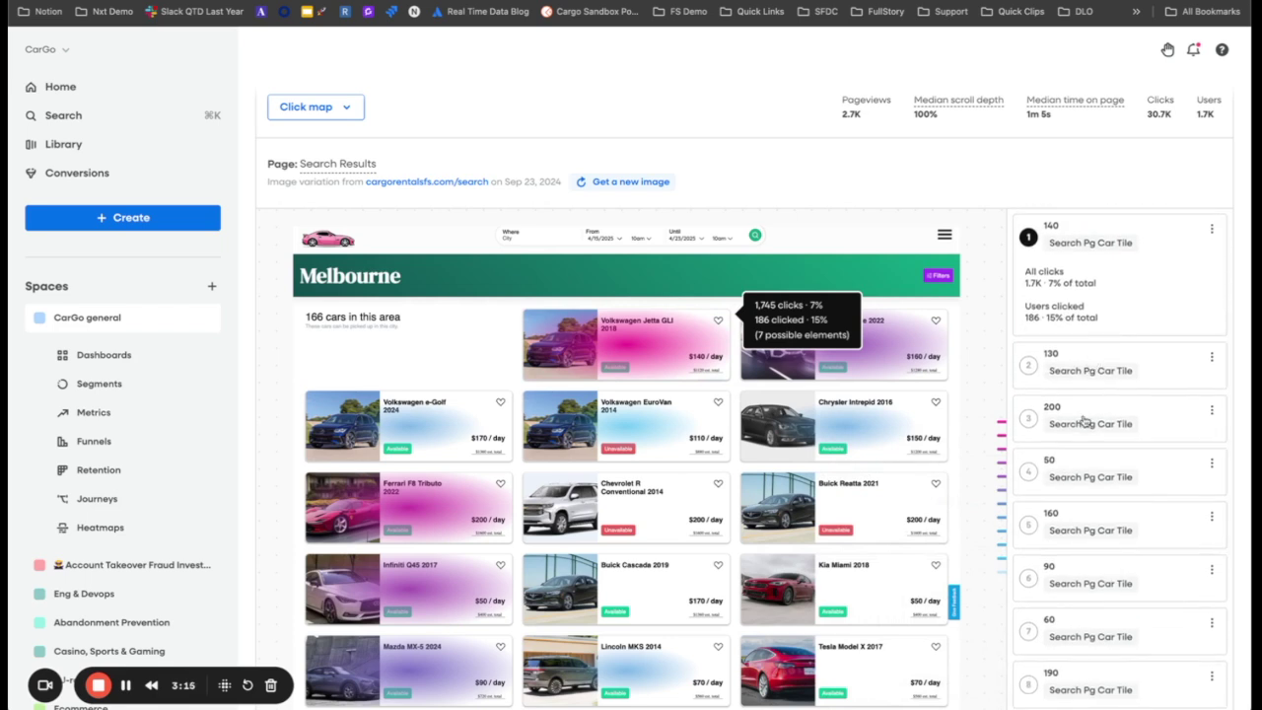
pyautogui.moveTo(1084, 422)
pyautogui.moveTo(1059, 475)
pyautogui.click(1061, 412)
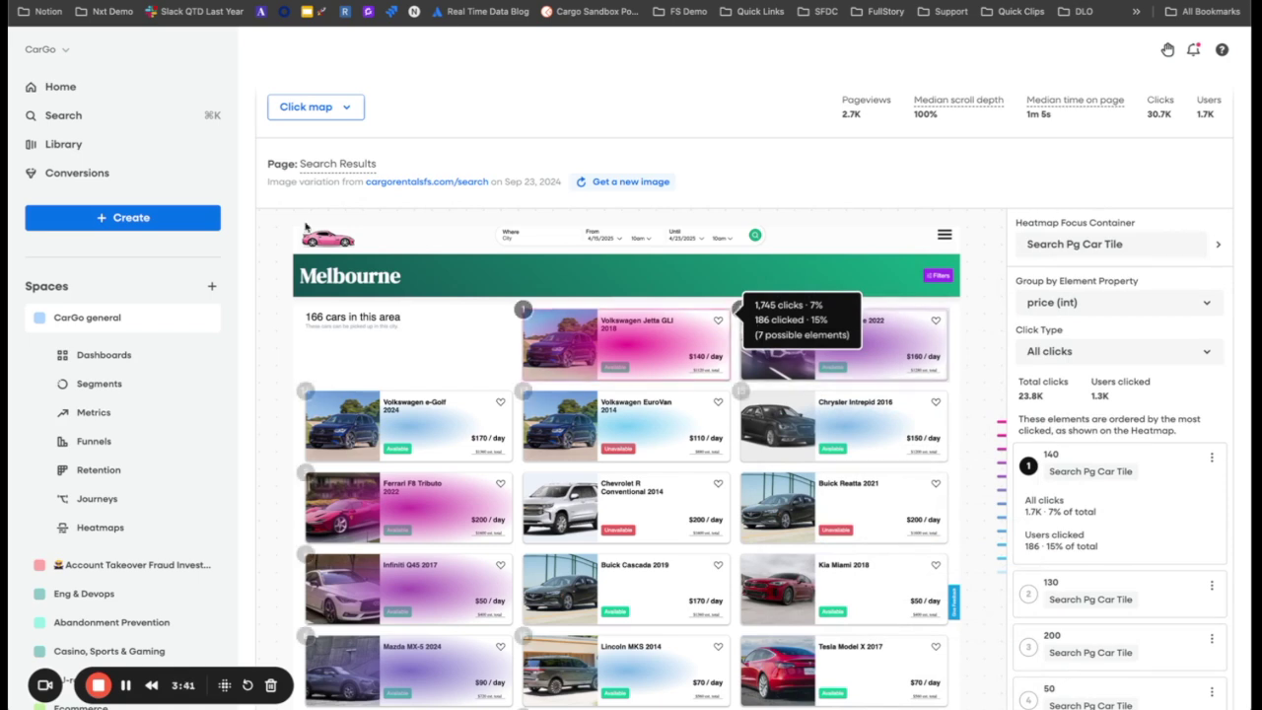
# Step: Create a metric whose event is a click on the named element Search Pg Car Tile
pyautogui.click(131, 219)
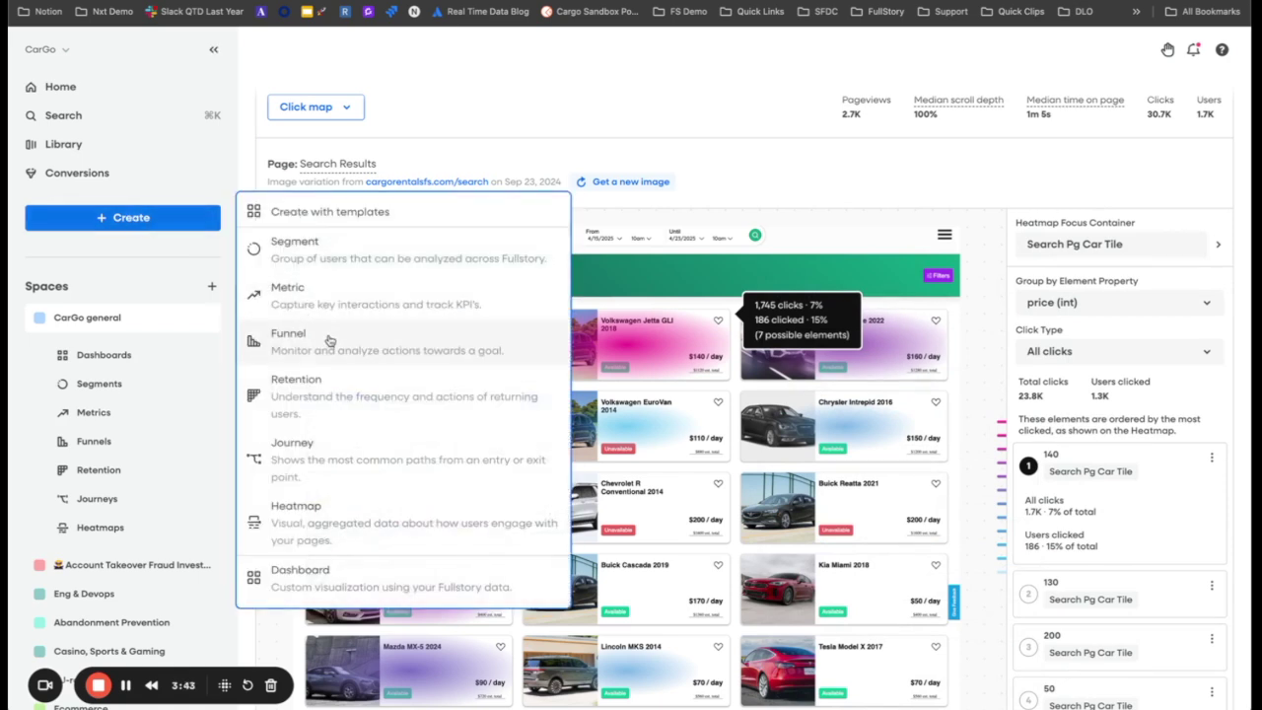
pyautogui.click(336, 298)
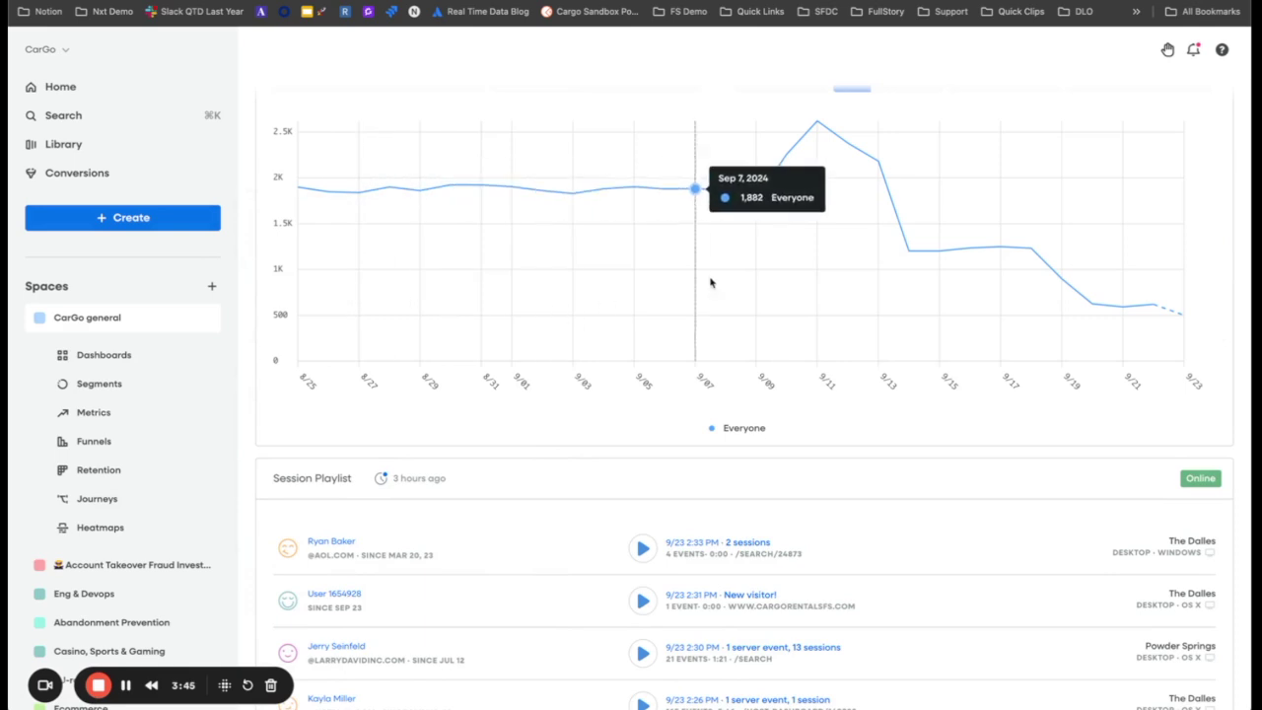
pyautogui.scroll(3, 759, 267)
pyautogui.scroll(1, 758, 268)
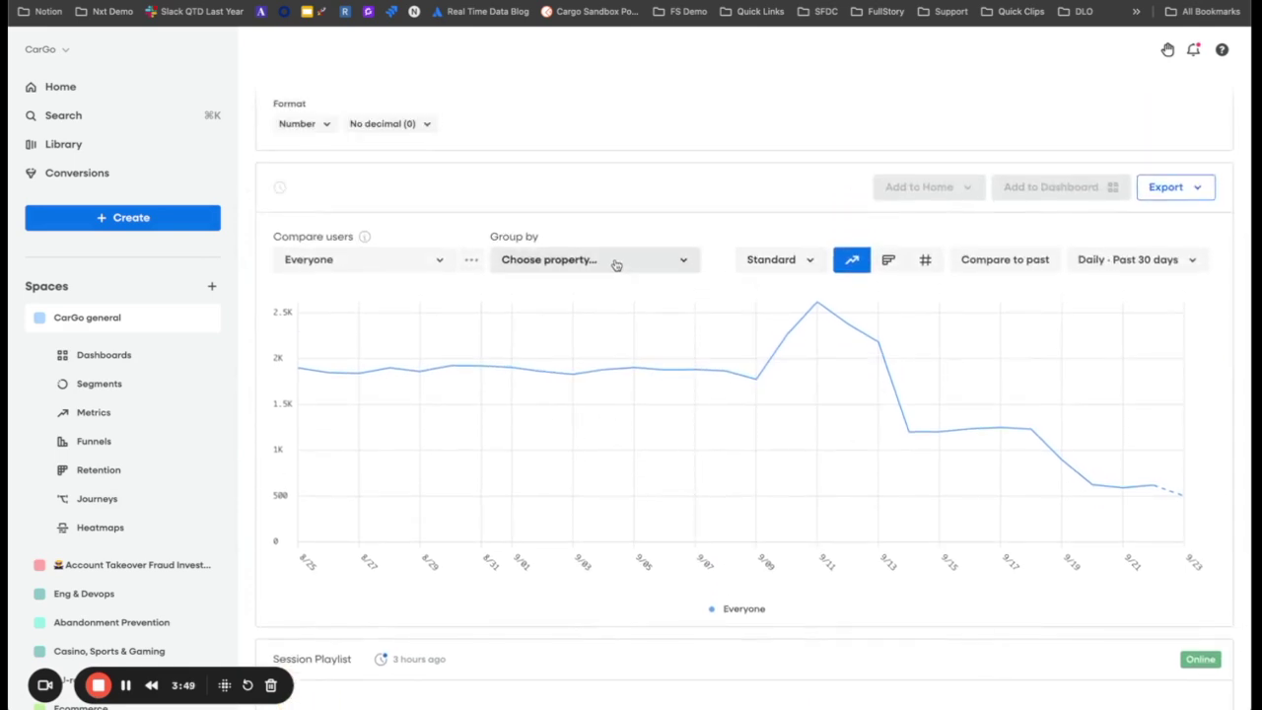
pyautogui.scroll(5, 616, 264)
pyautogui.click(323, 218)
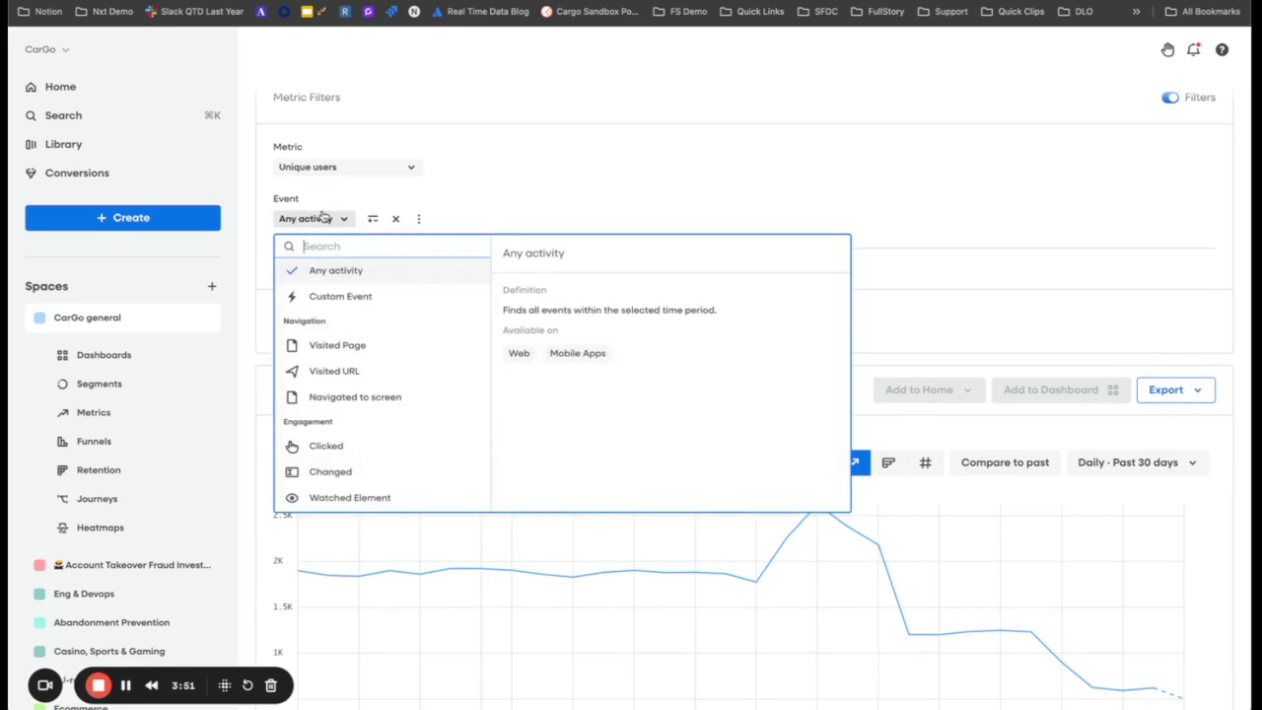
pyautogui.click(335, 446)
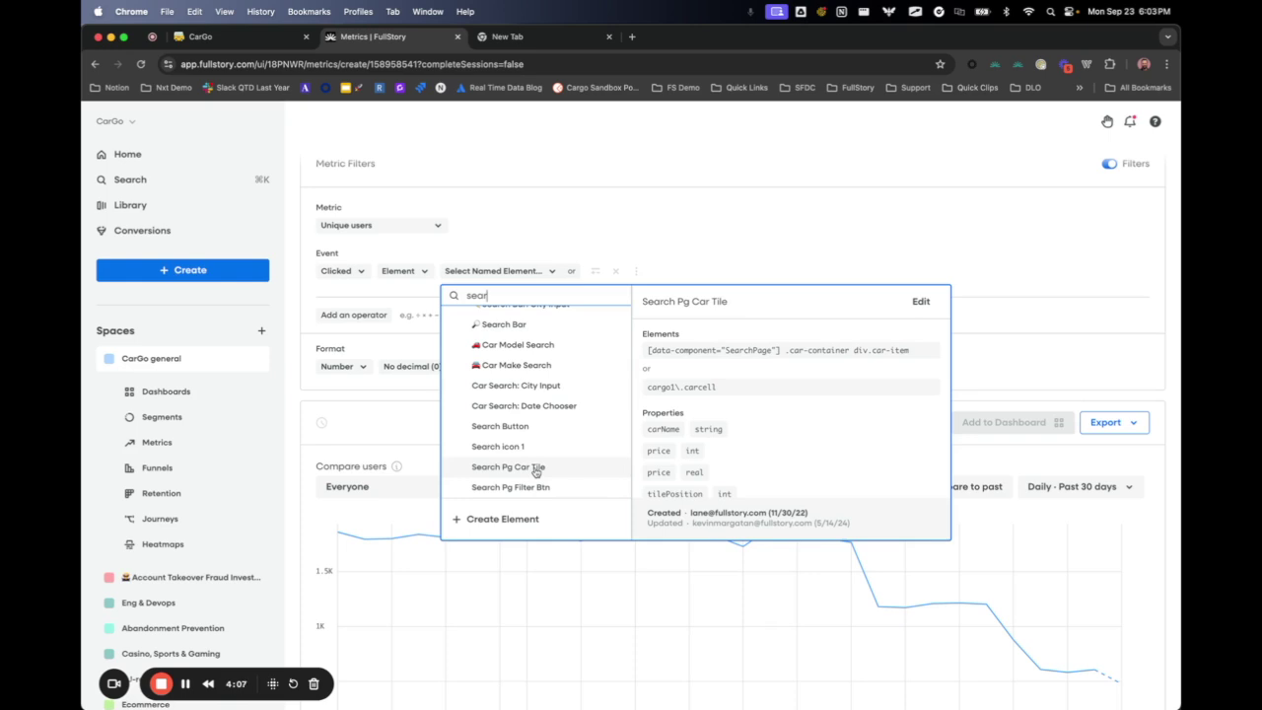
pyautogui.click(536, 470)
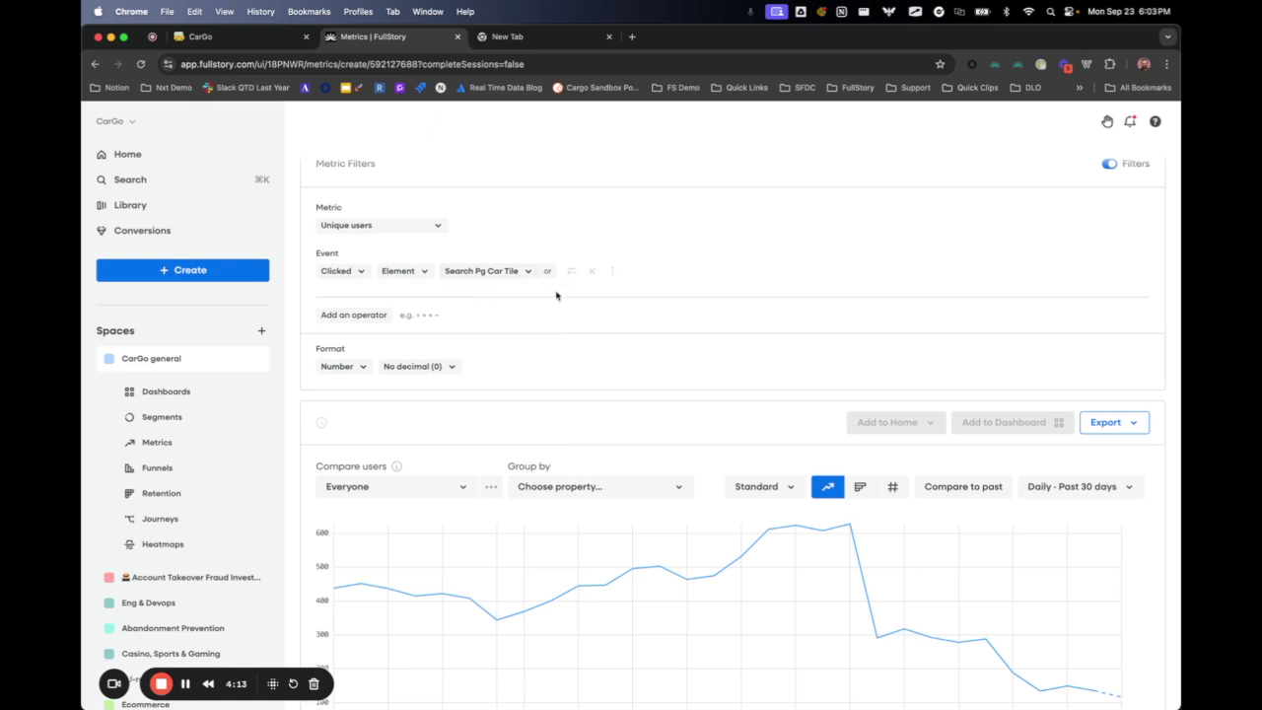
# Step: Group the metric by the carName (string) property and inspect the trend lines per car
pyautogui.scroll(-3, 576, 408)
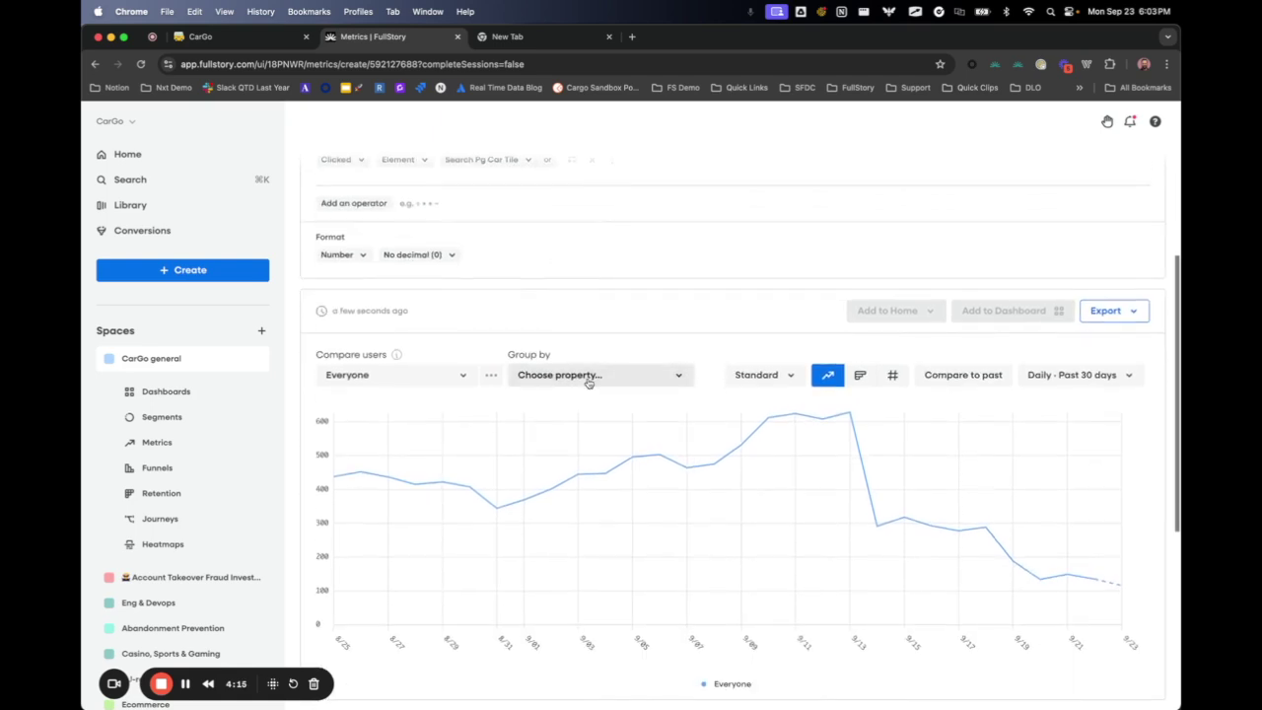
pyautogui.click(585, 377)
pyautogui.click(583, 444)
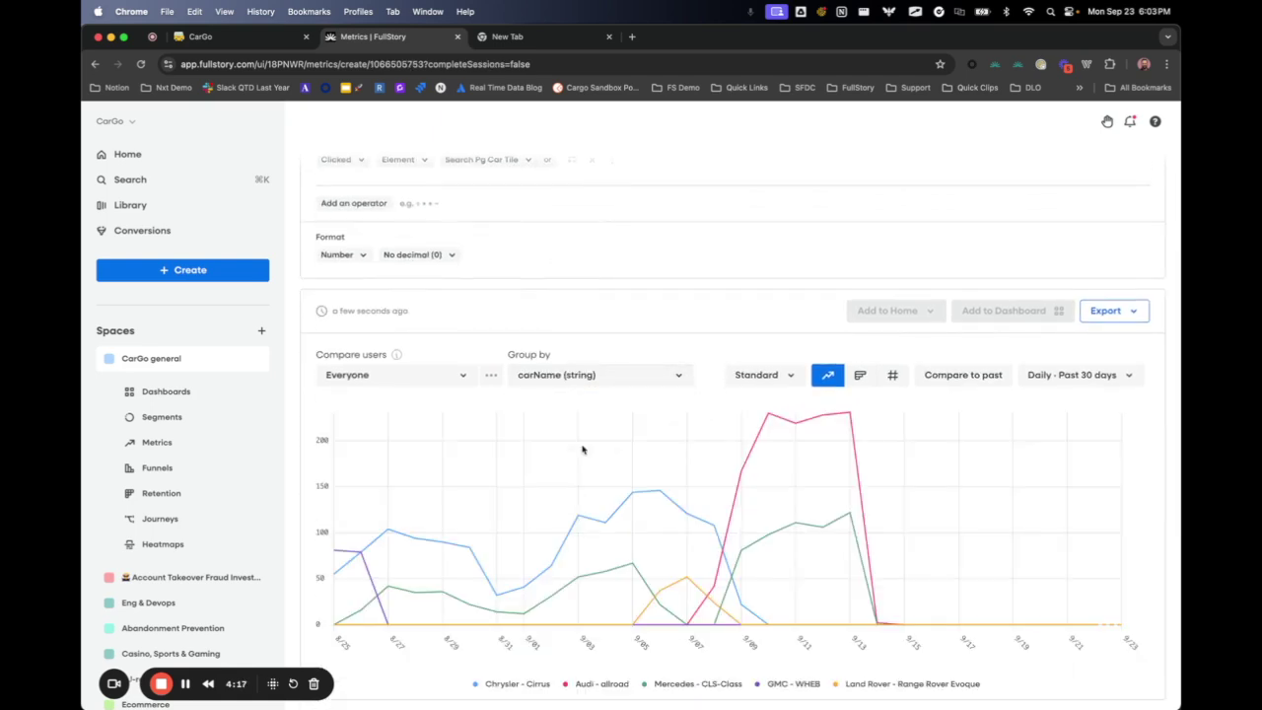
pyautogui.moveTo(786, 442)
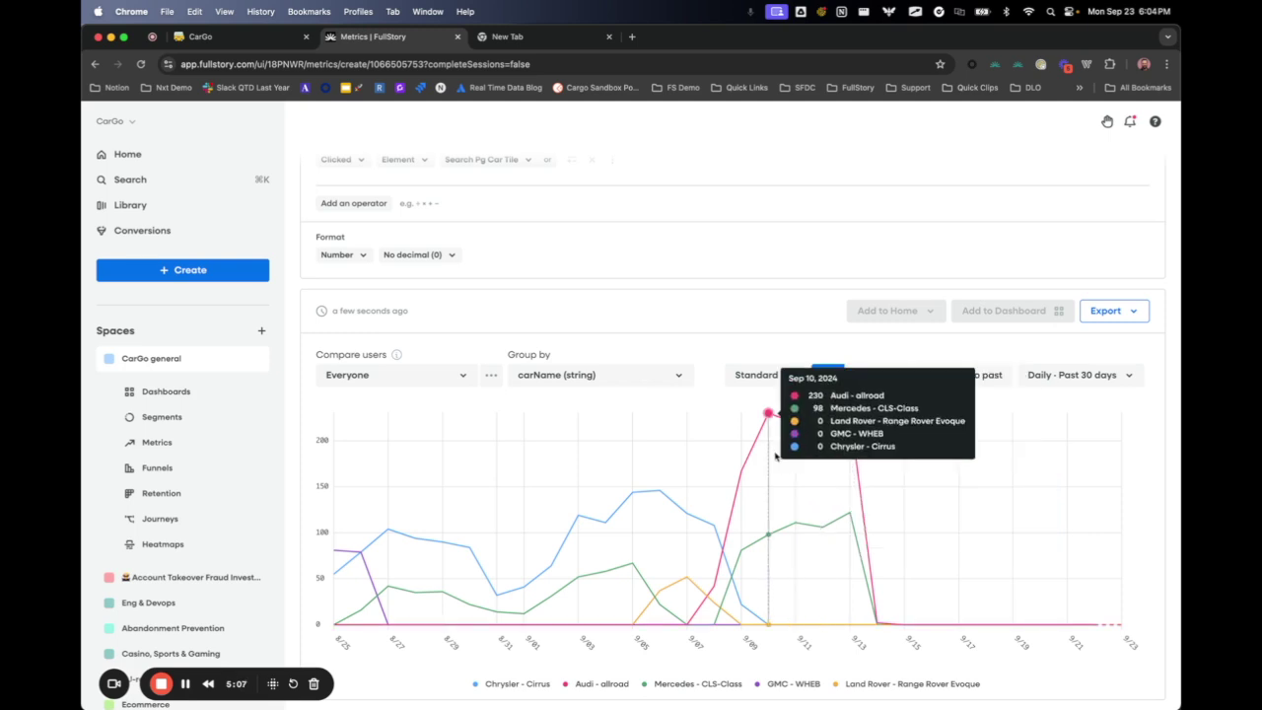
# Step: Change the clicked element in the metric's event to Filter: Amenities
pyautogui.scroll(3, 609, 370)
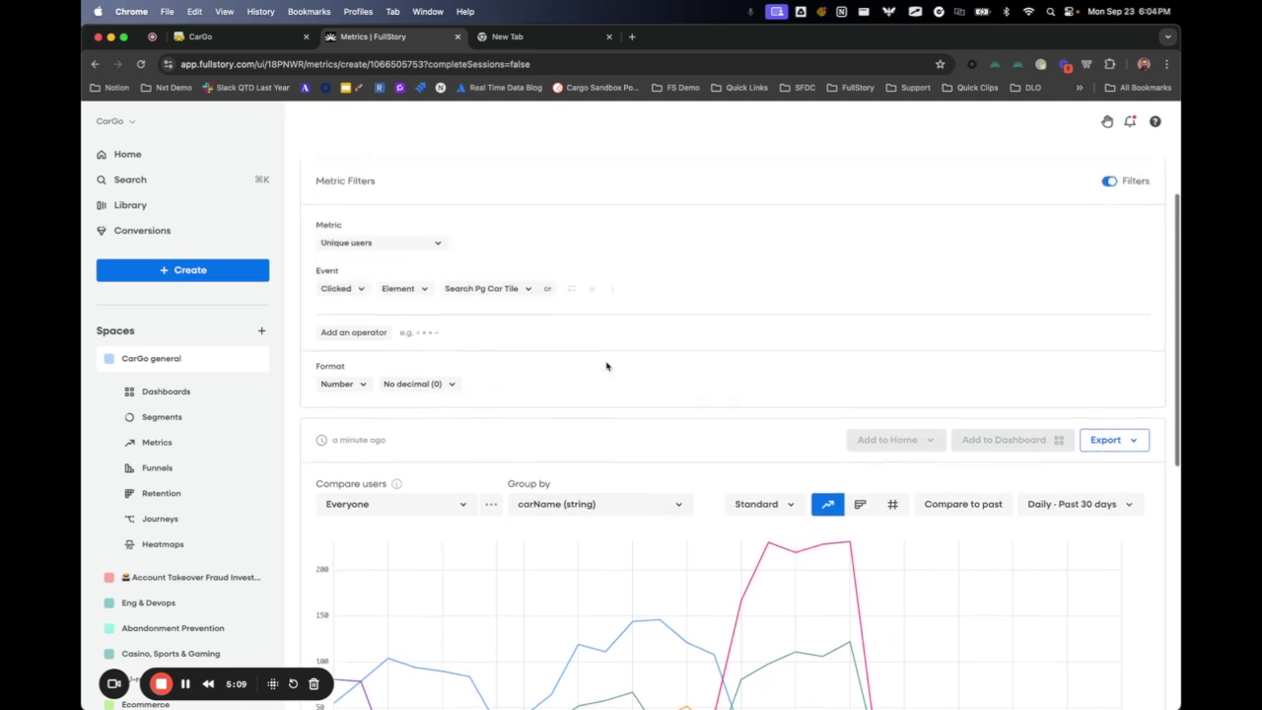
pyautogui.click(488, 301)
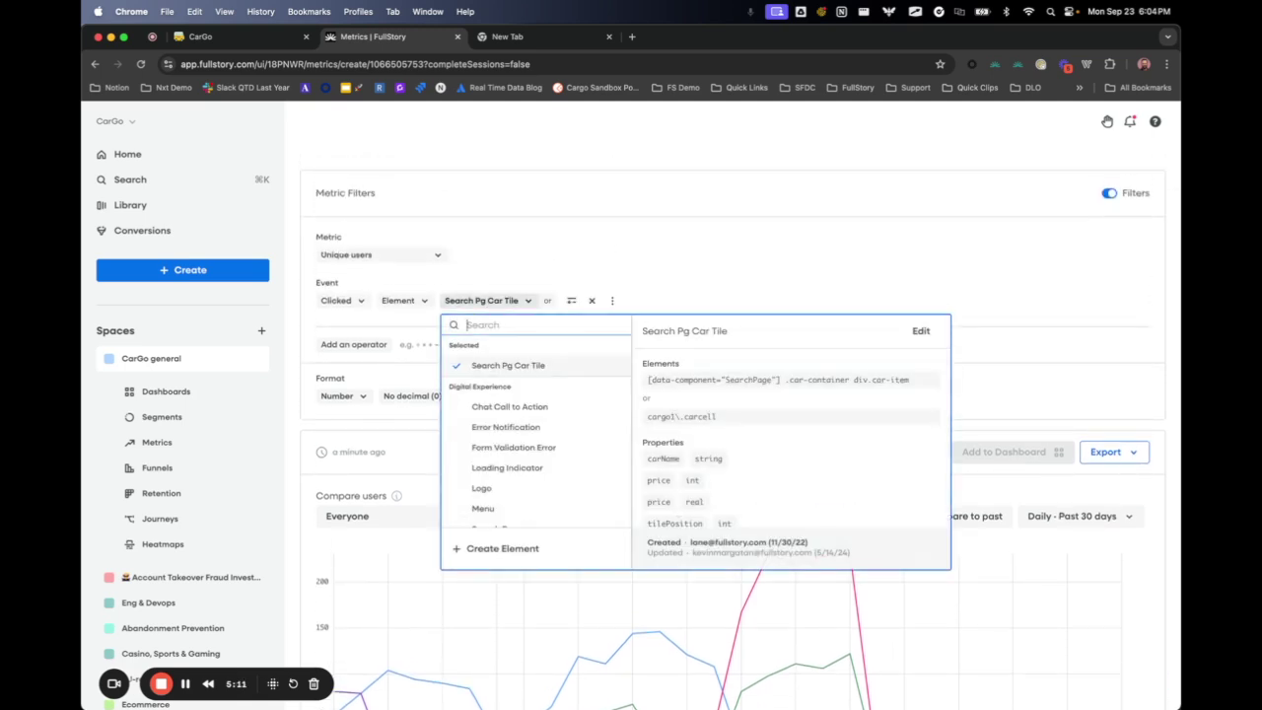
pyautogui.write('filter')
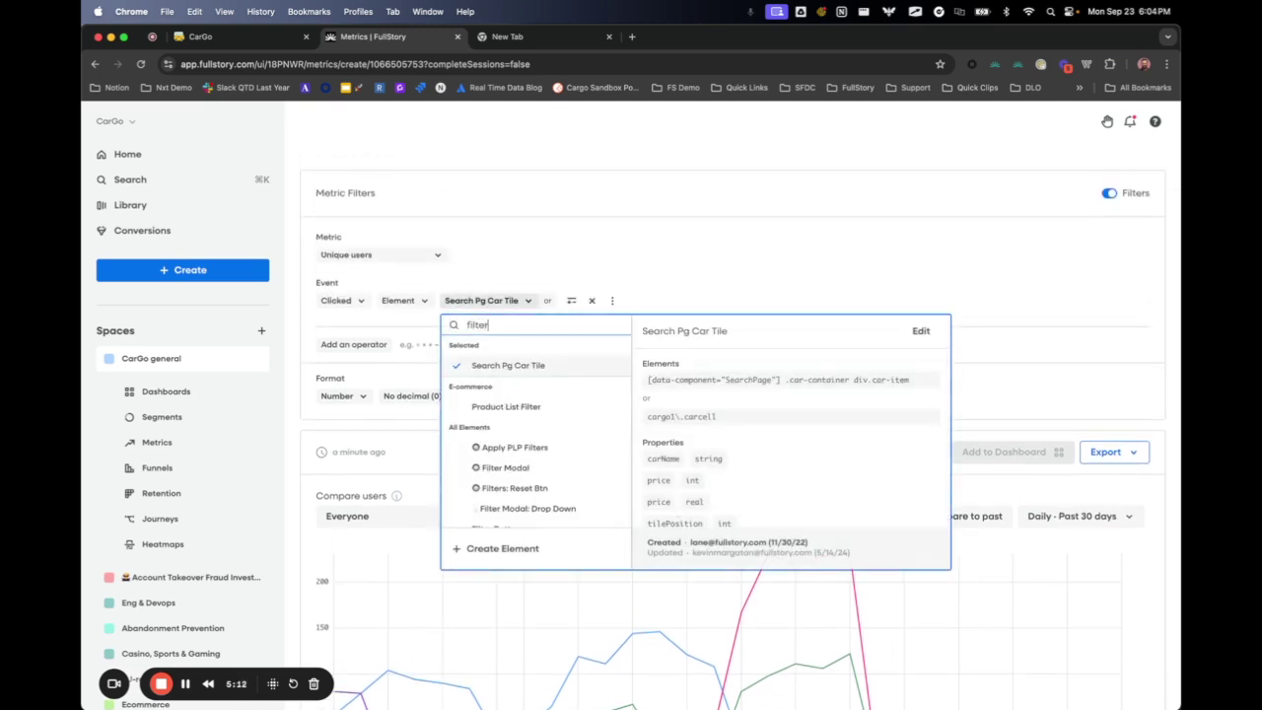
pyautogui.scroll(-3, 555, 444)
pyautogui.click(550, 427)
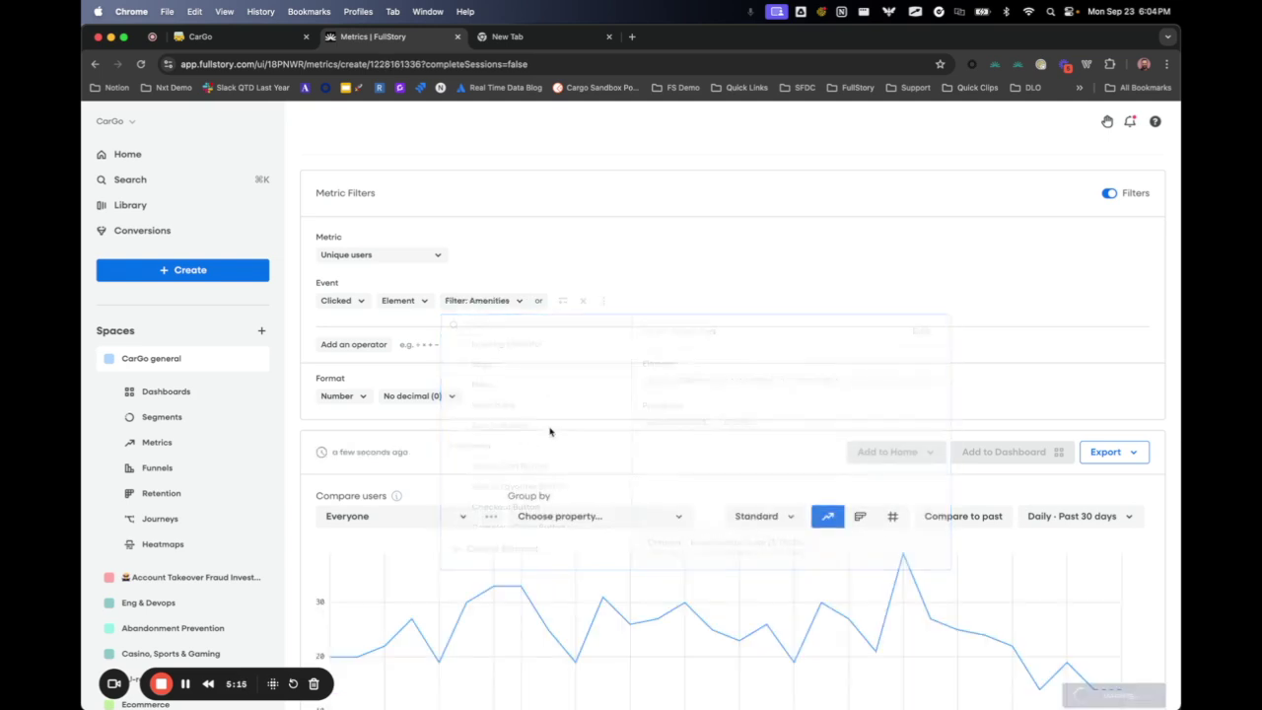
# Step: Group the metric by amenitySelect (string) and display it as a ranked bar chart
pyautogui.click(598, 515)
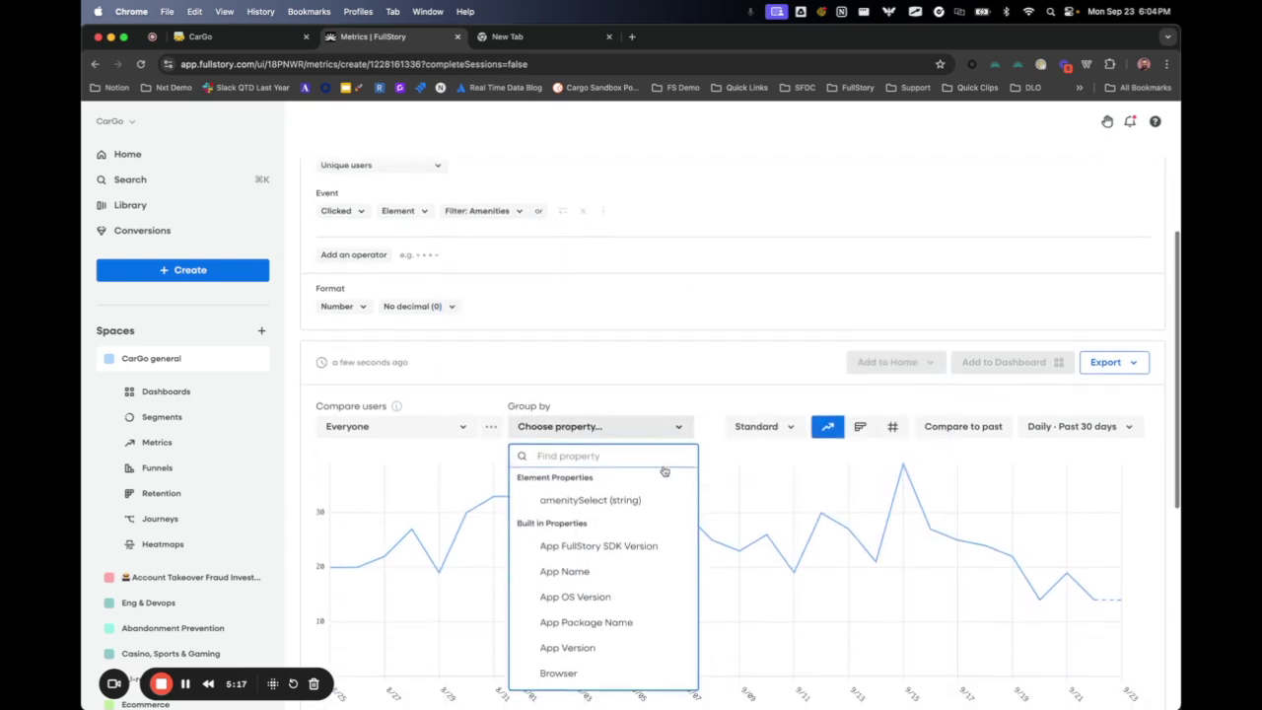
pyautogui.click(612, 499)
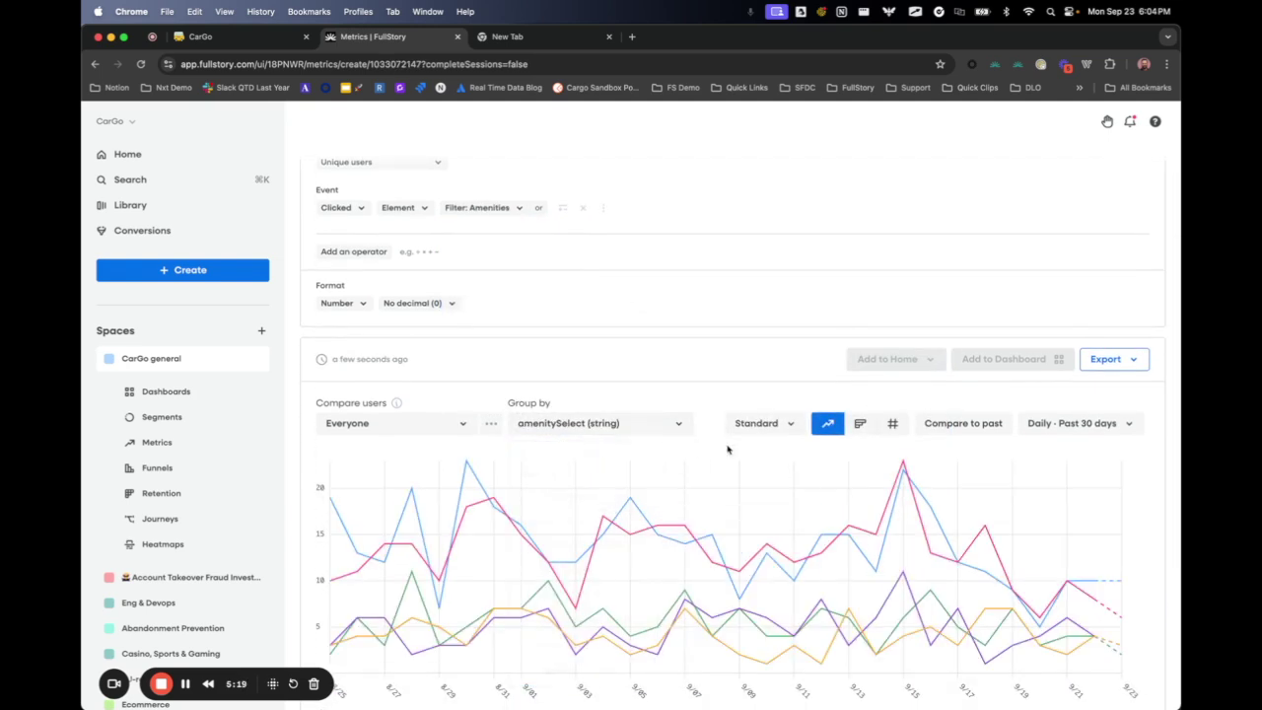
pyautogui.click(861, 422)
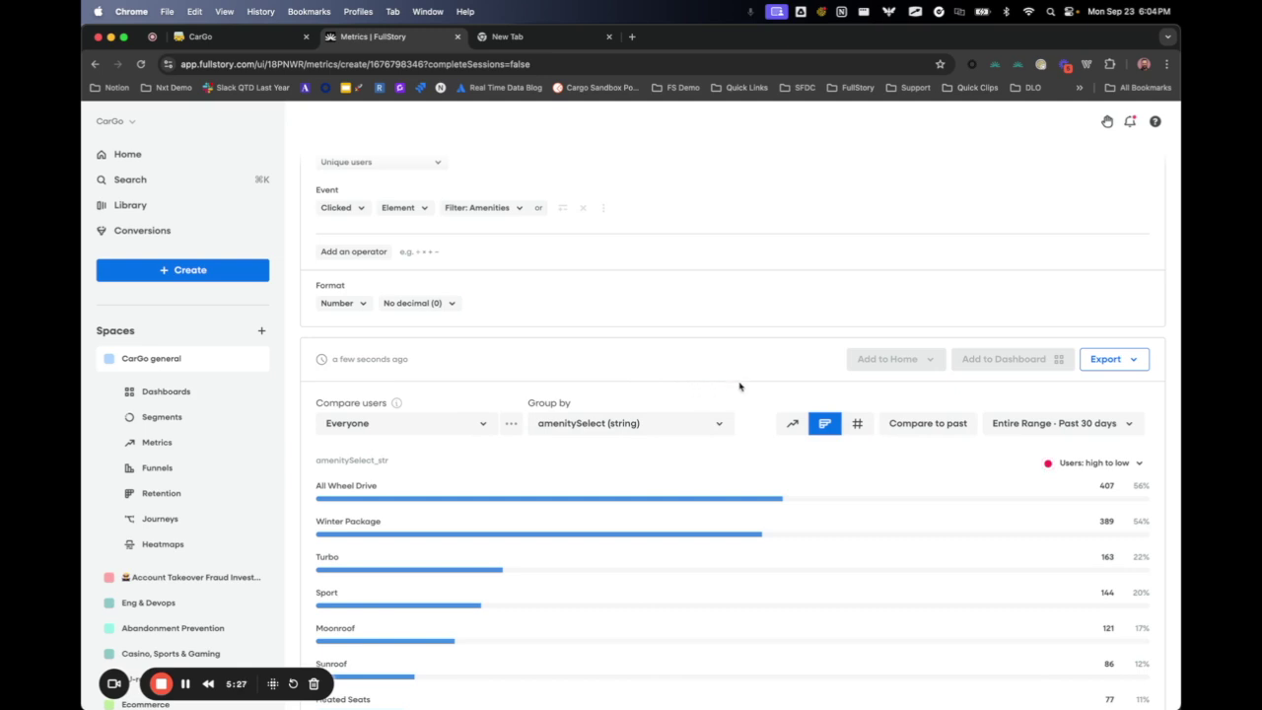
# Step: Filter the metric's session playlist by All Wheel Drive and open the first session's replay
pyautogui.scroll(-5, 740, 386)
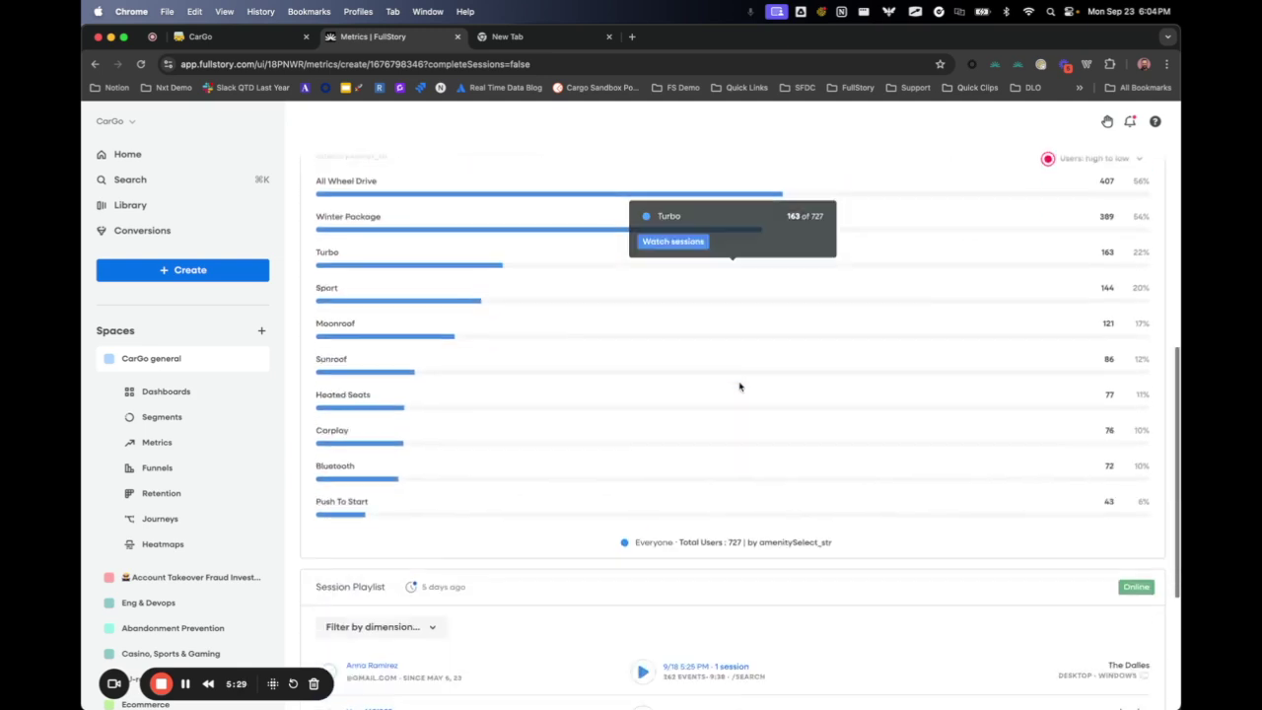
pyautogui.scroll(-3, 739, 387)
pyautogui.click(351, 472)
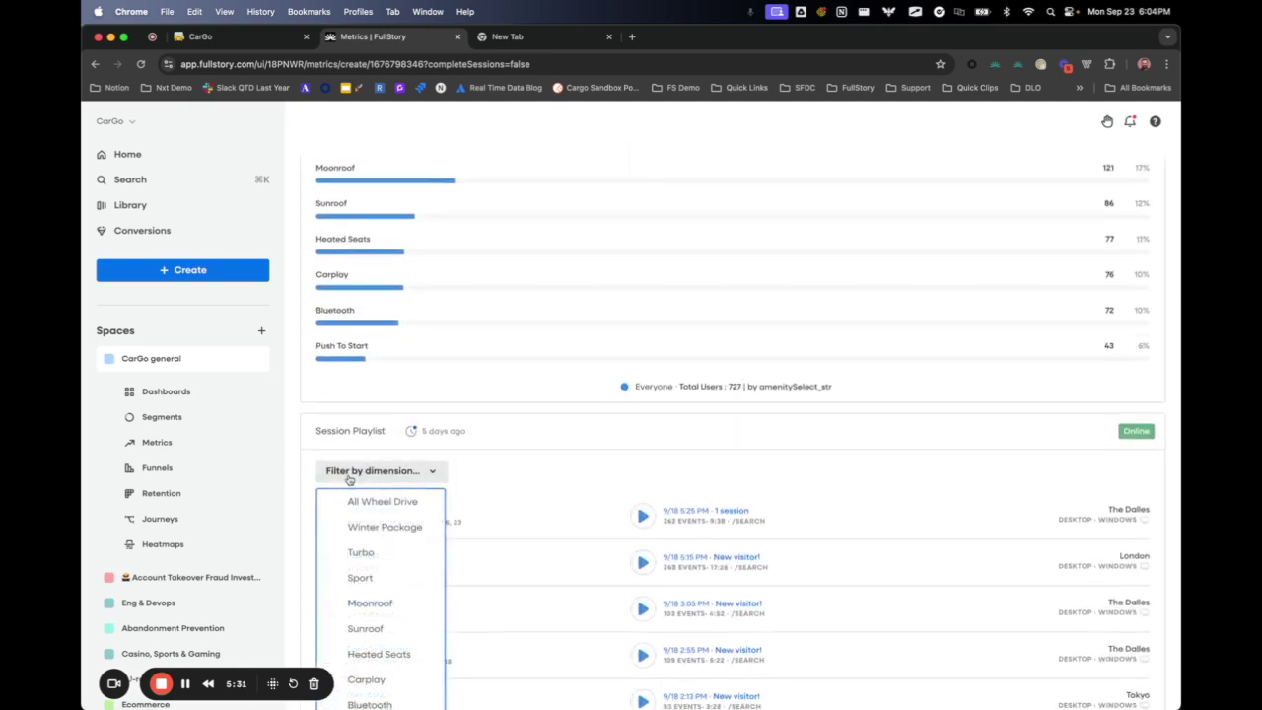
pyautogui.click(357, 501)
pyautogui.click(642, 516)
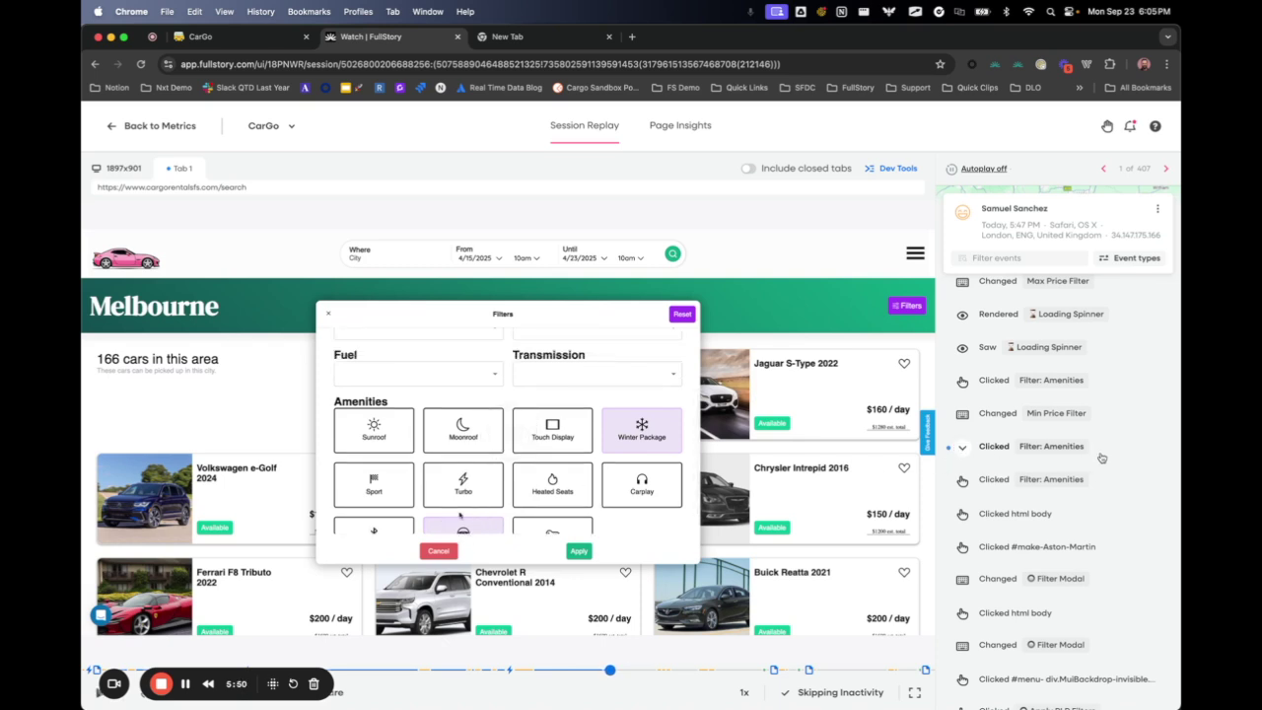
# Step: Examine the amenity property captured on the replay's current Filter: Amenities click and return to the metric's amenity ranking
pyautogui.click(958, 448)
pyautogui.scroll(-3, 1045, 562)
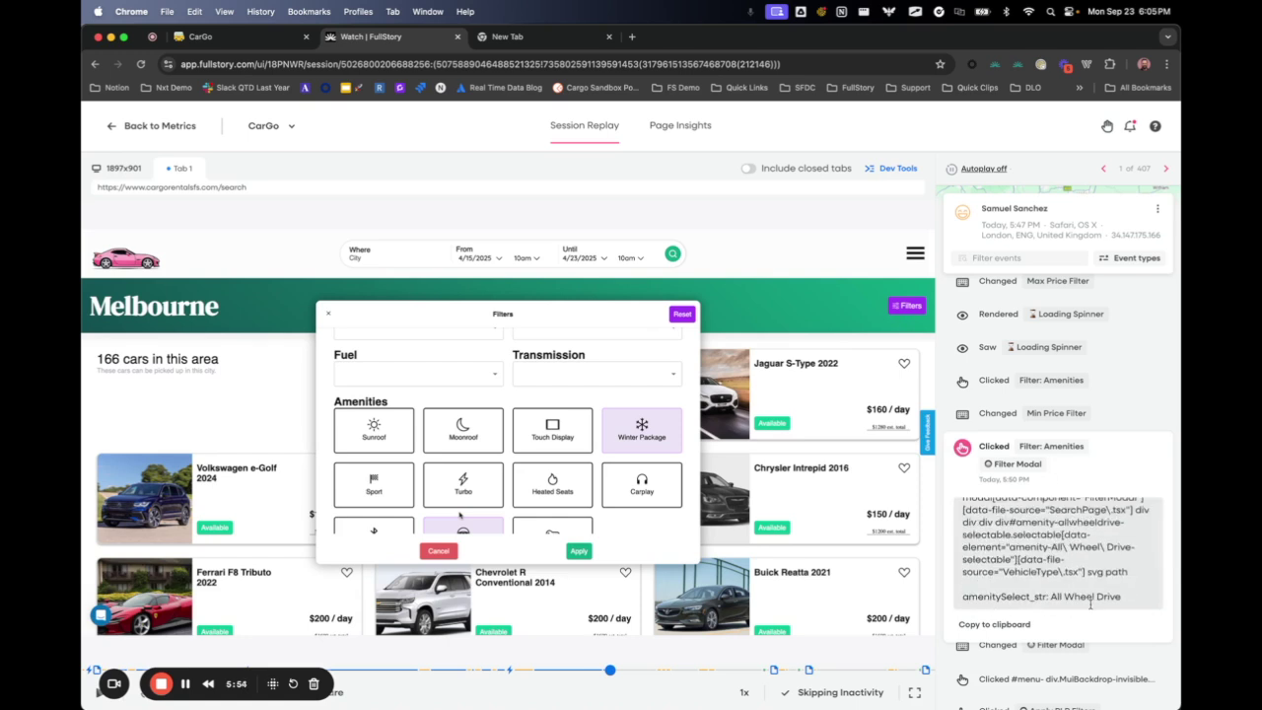
pyautogui.click(157, 125)
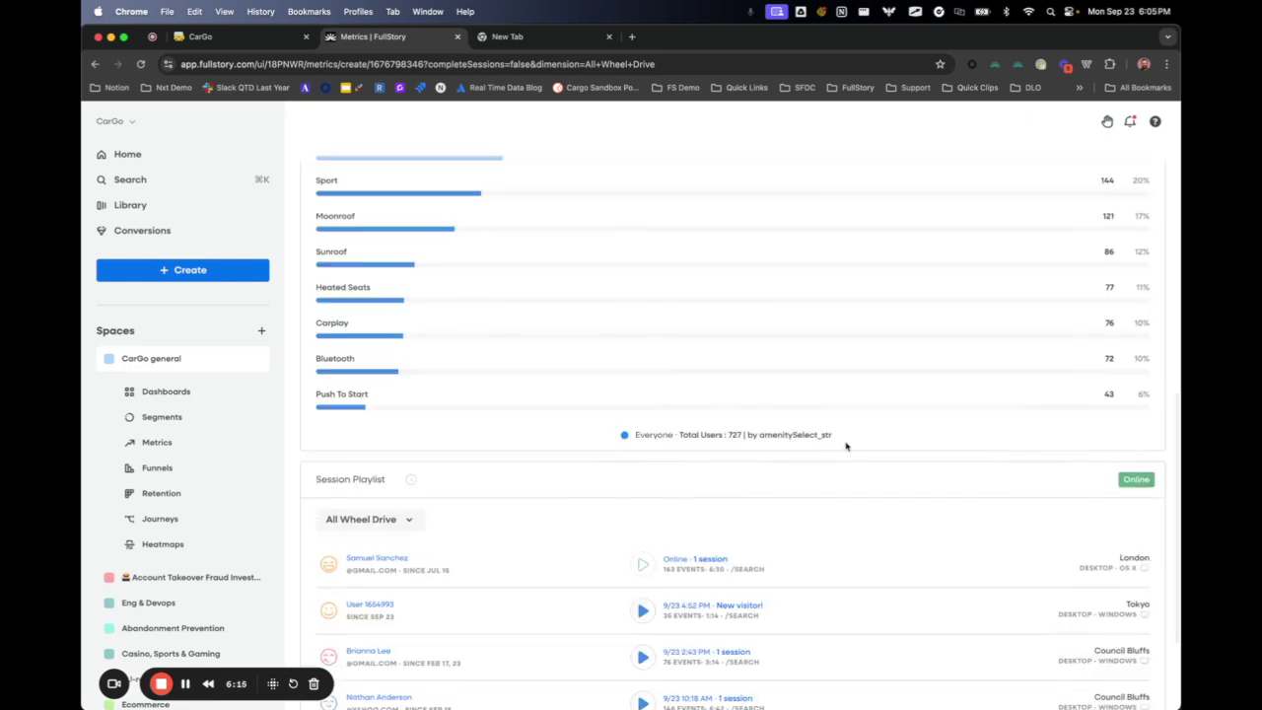
pyautogui.scroll(5, 877, 451)
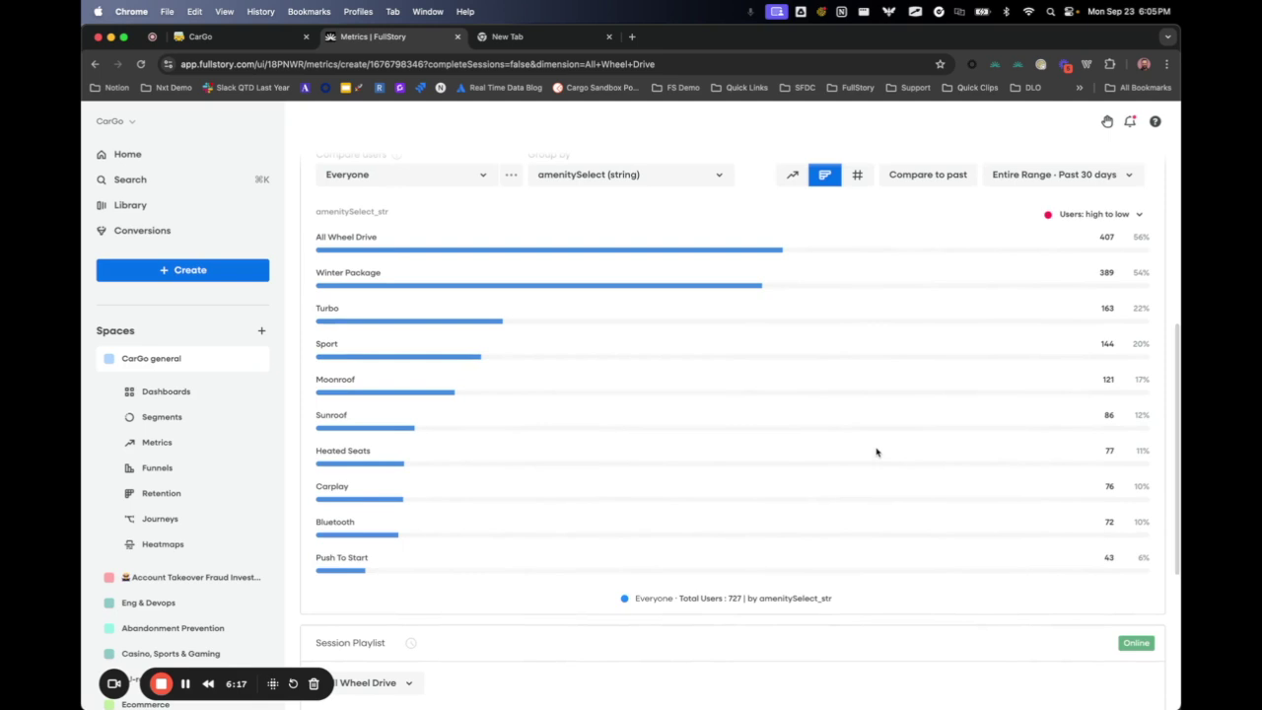